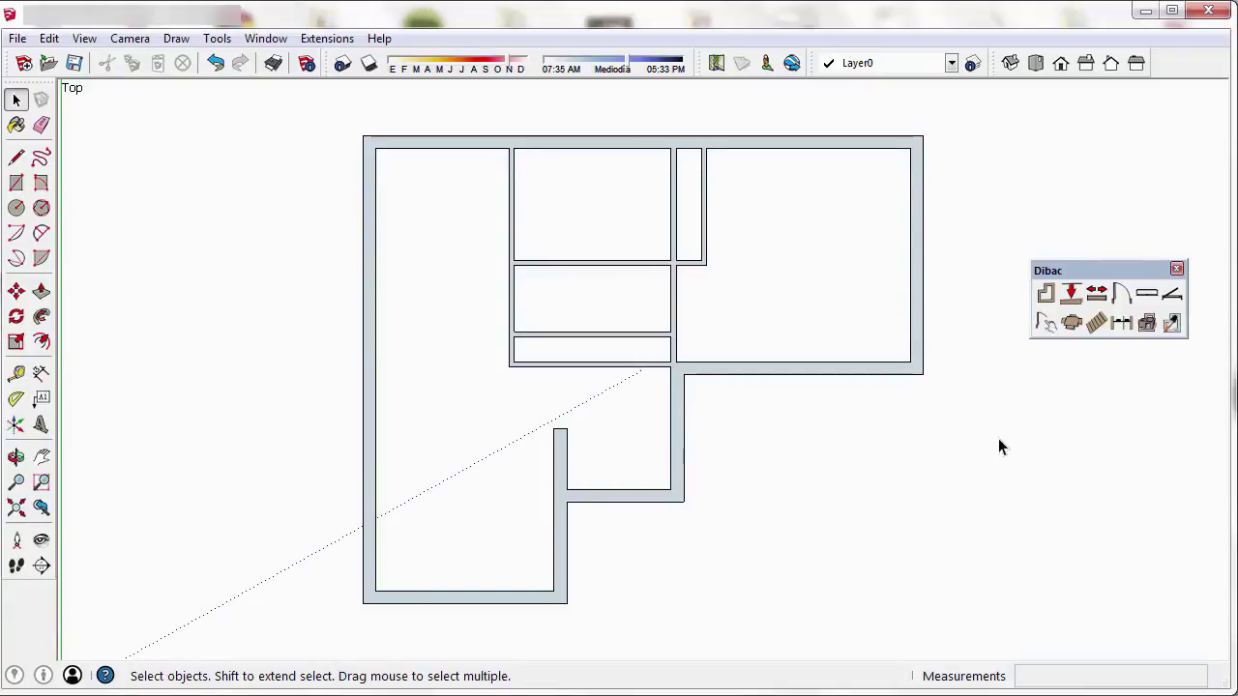
- Start the Dibac door tool and set Slab 1 to 0.80 m for the door being placed
click(1122, 298)
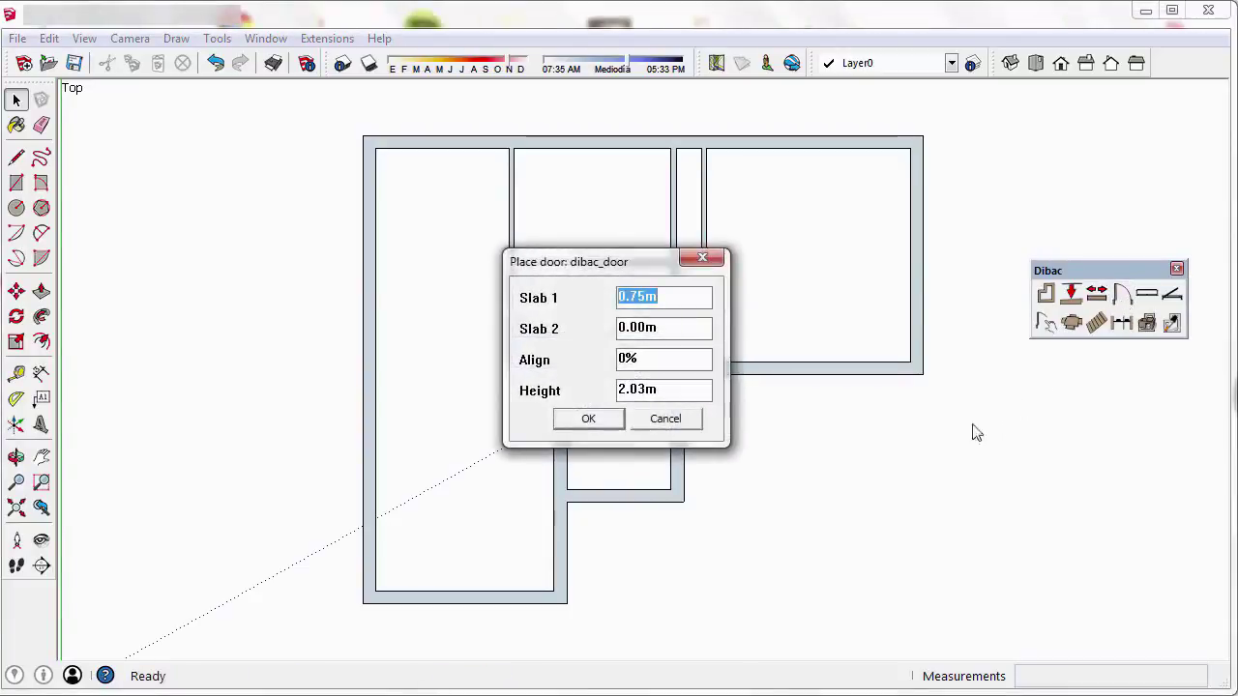
click(681, 299)
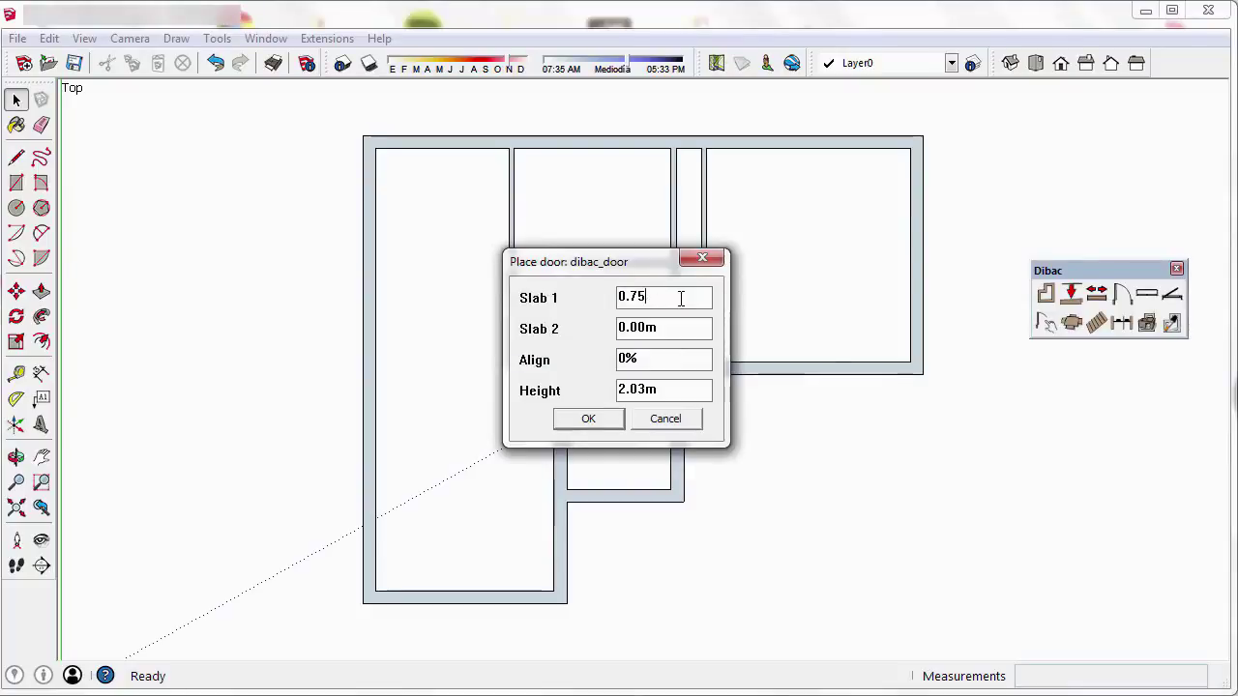
key(BackSpace)
key(BackSpace)
text(80)
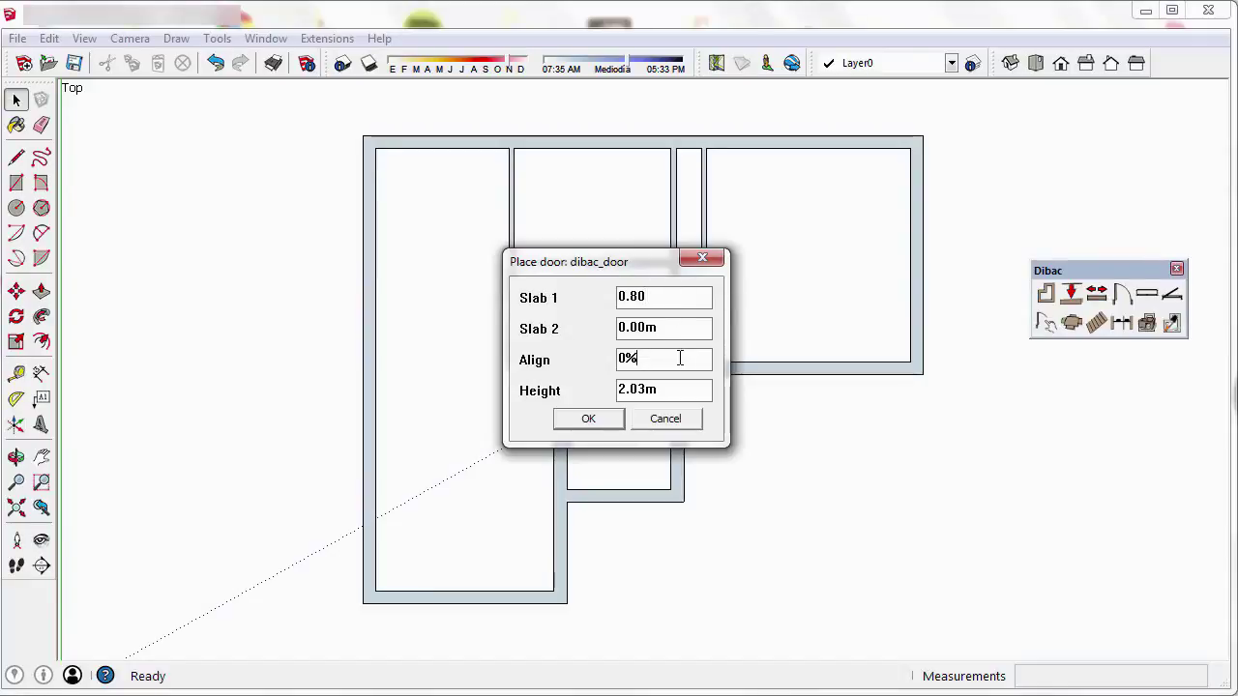
click(685, 393)
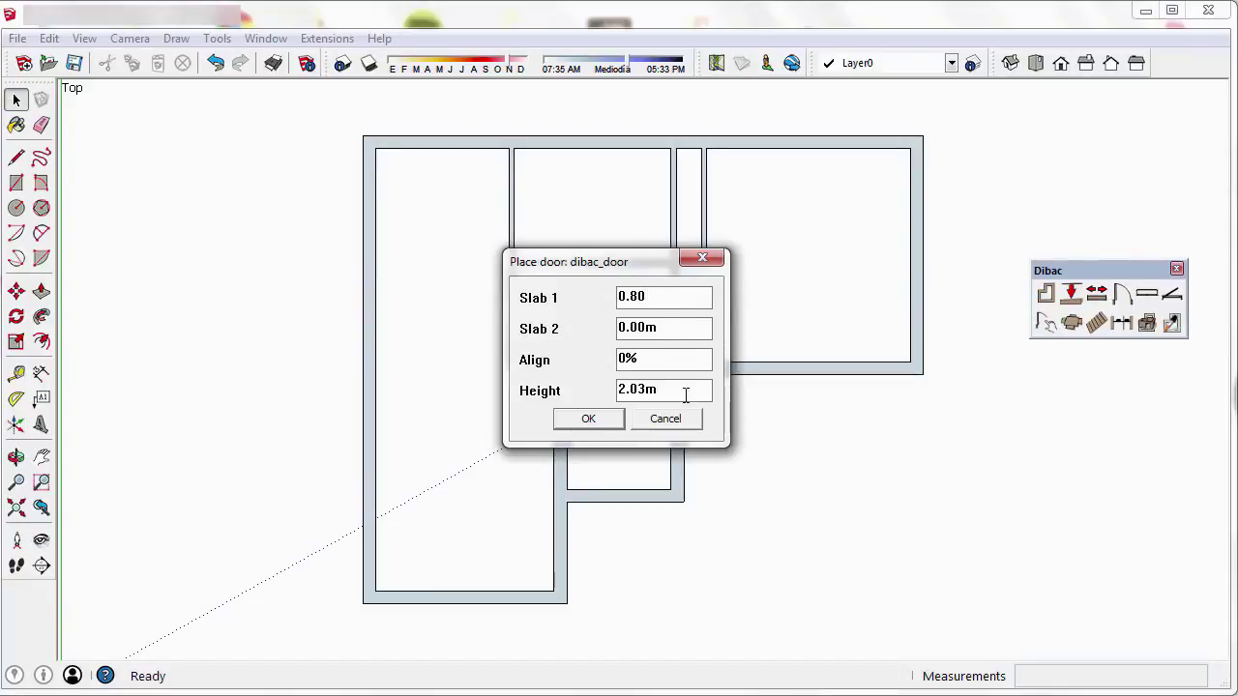
click(597, 424)
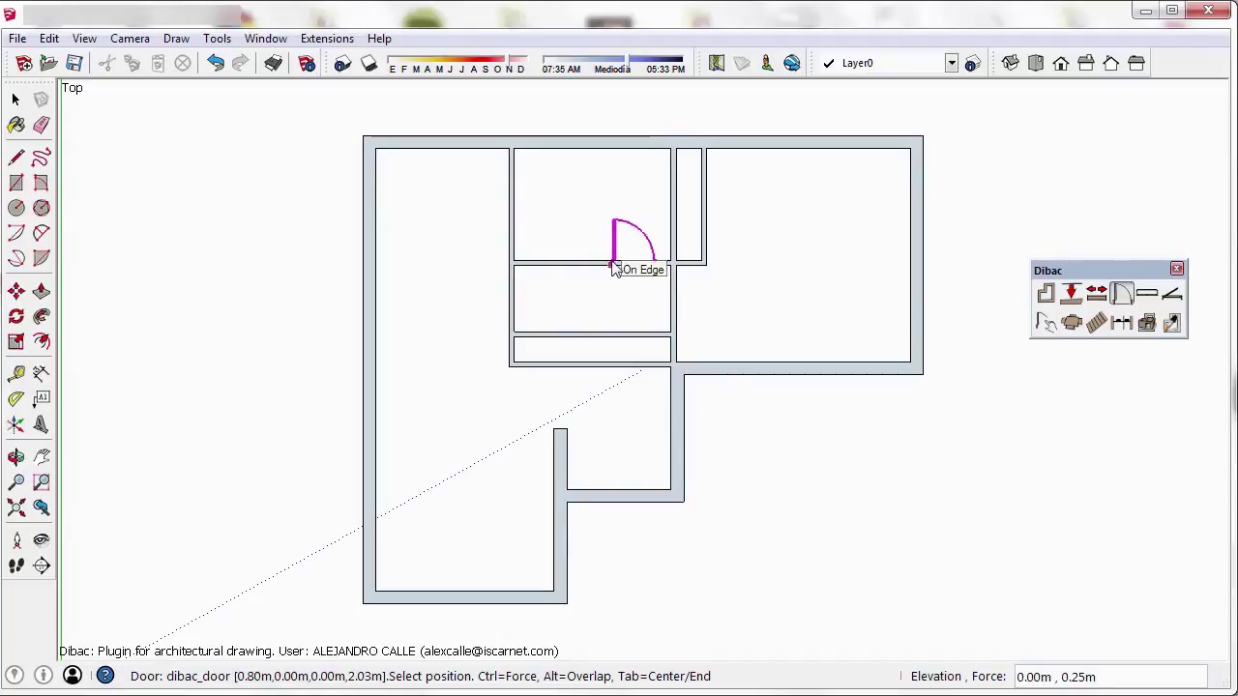
- Place the door in the horizontal wall below the upper middle room, swinging up into that room
scroll(614, 269, up, 3)
scroll(613, 269, up, 1)
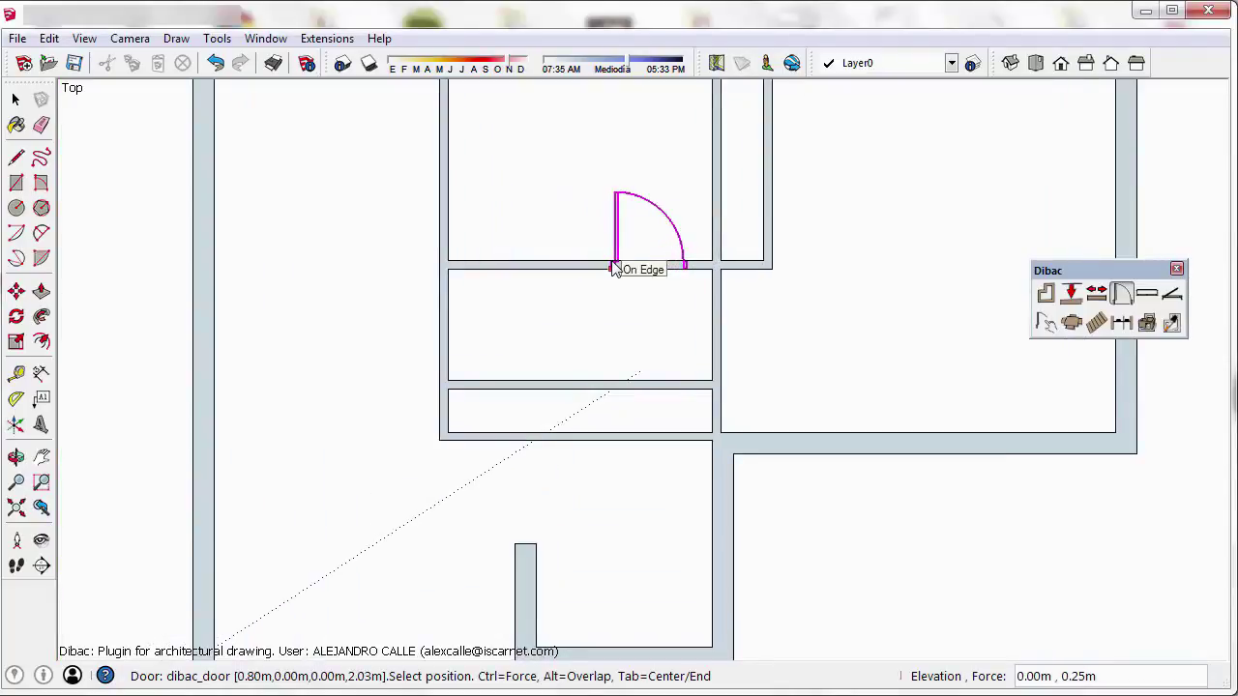
shift+middle_drag(613, 269, 622, 346)
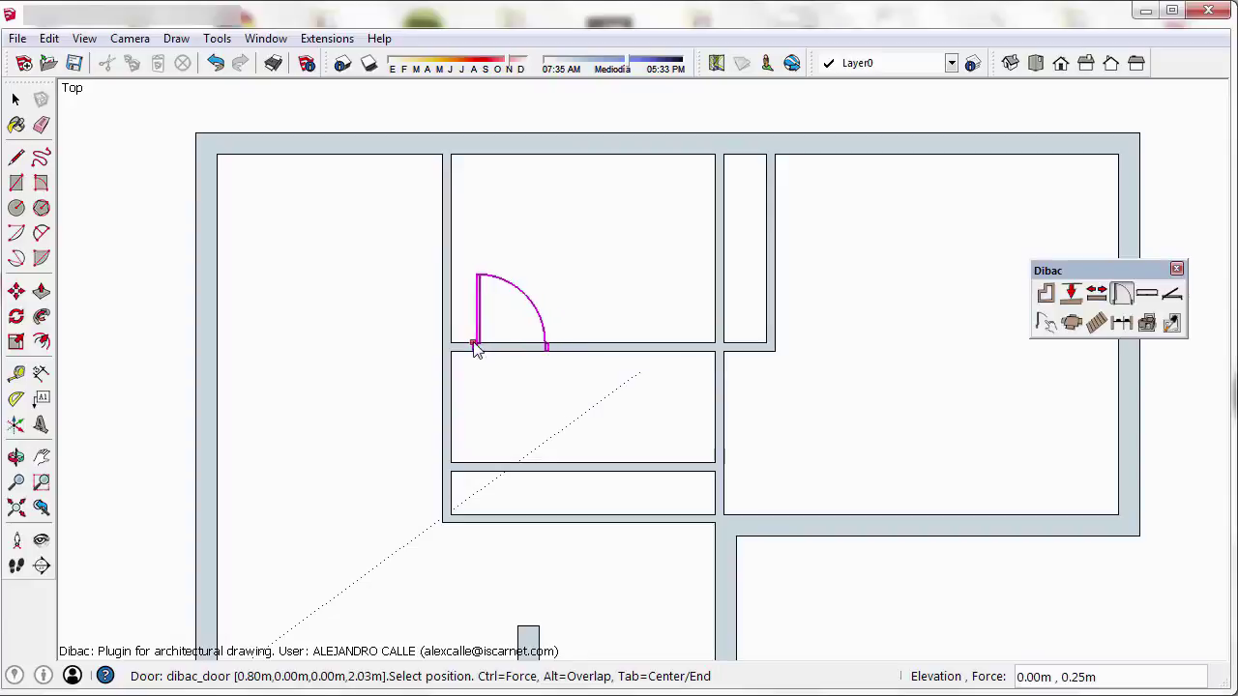
scroll(488, 347, up, 1)
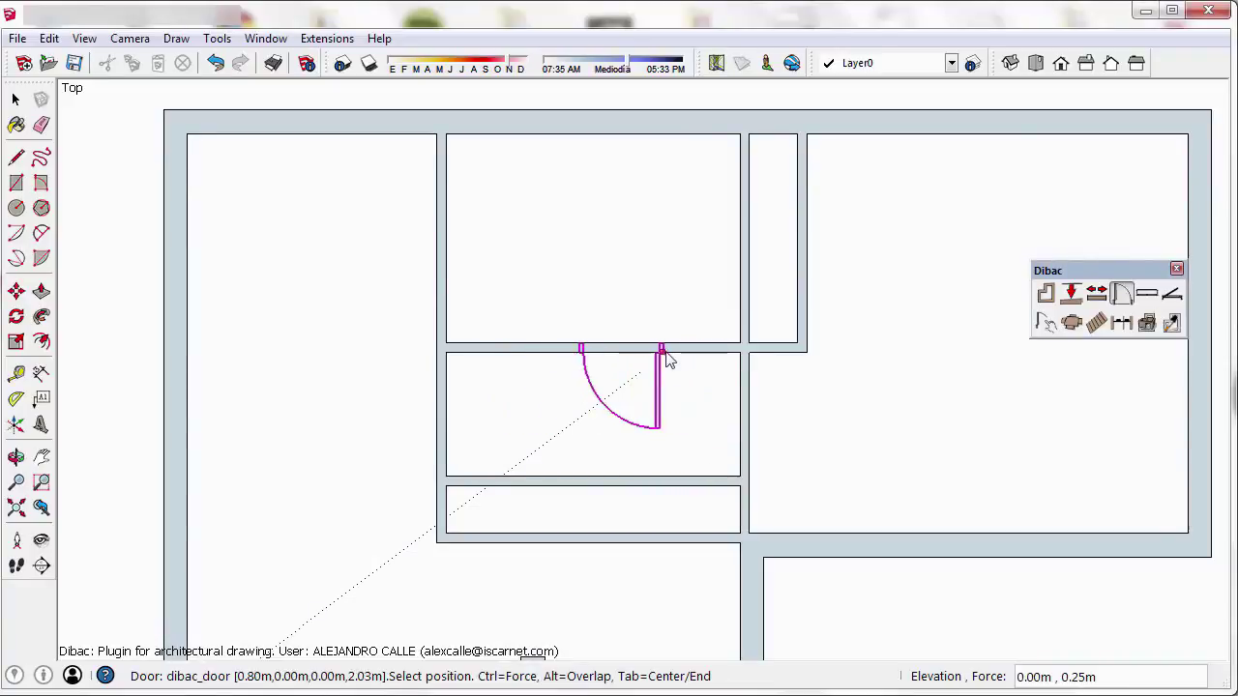
click(720, 349)
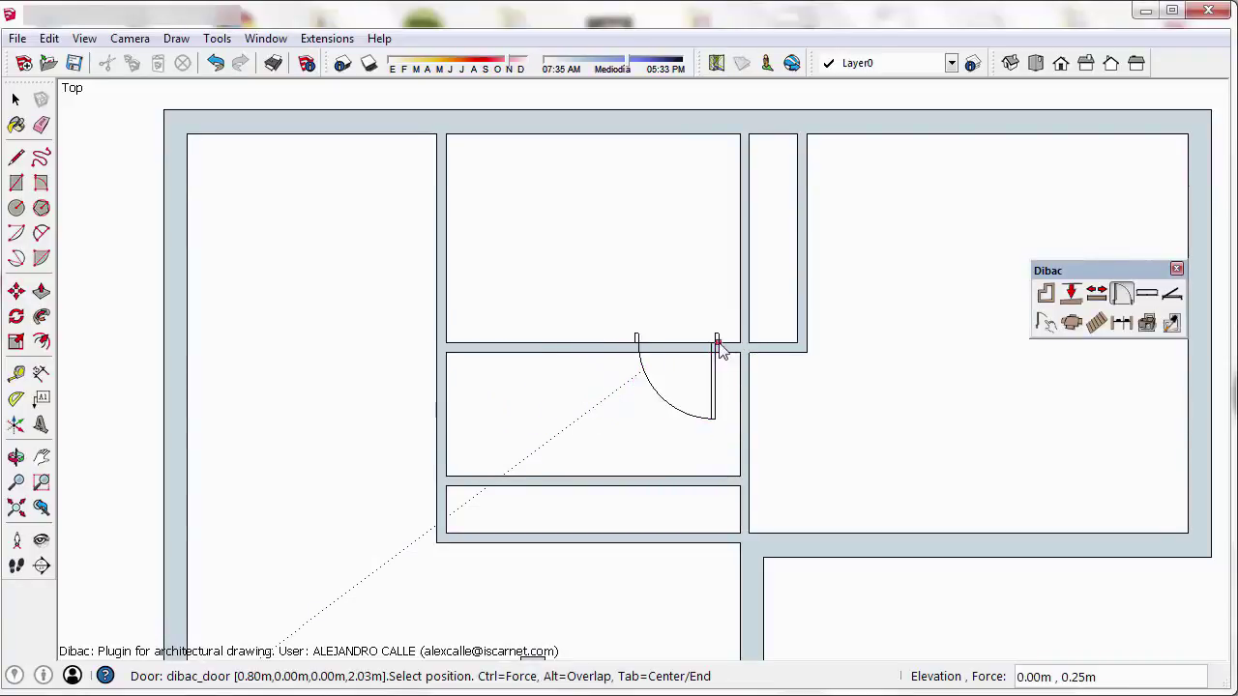
click(651, 349)
scroll(651, 348, down, 3)
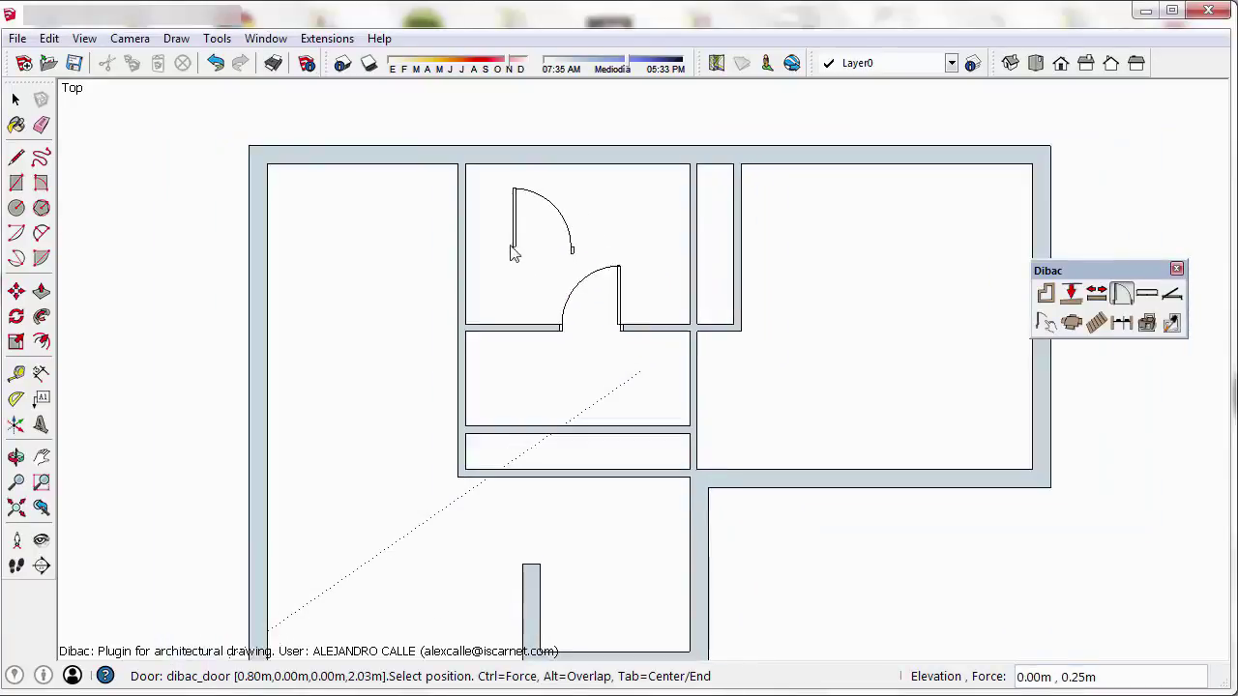
scroll(512, 253, down, 3)
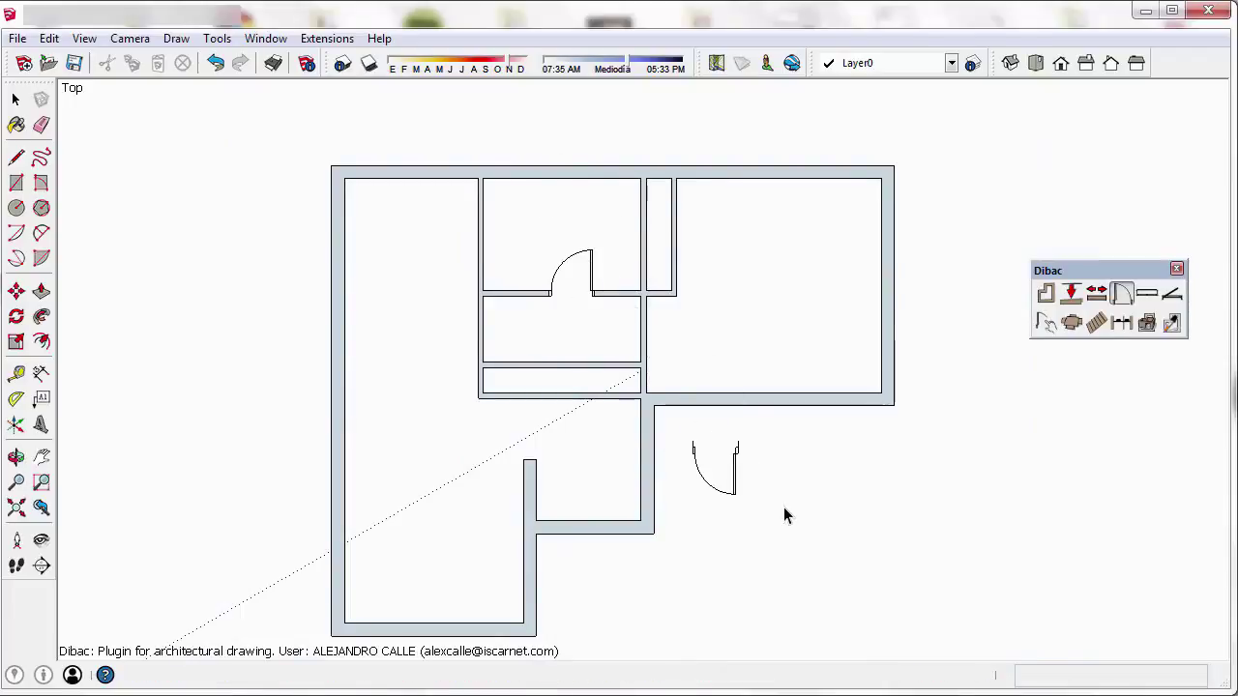
key(space)
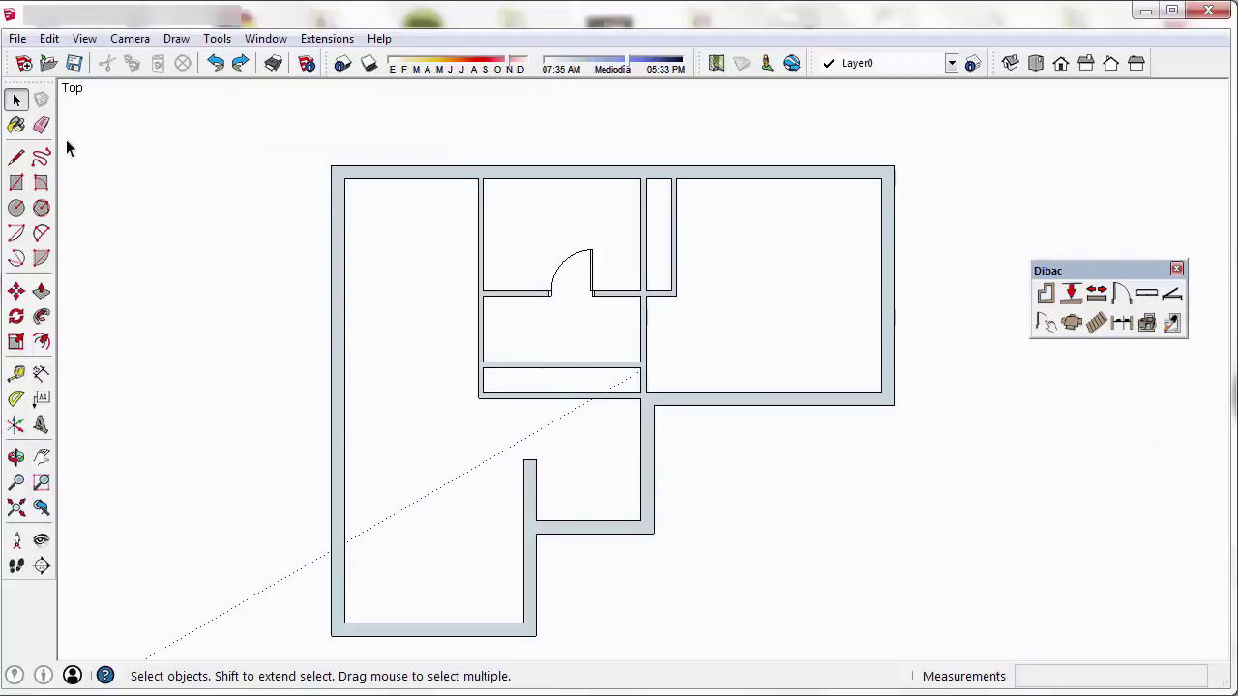
- Erase the placed door with the Eraser in Dibac mode so the wall closes again
click(40, 125)
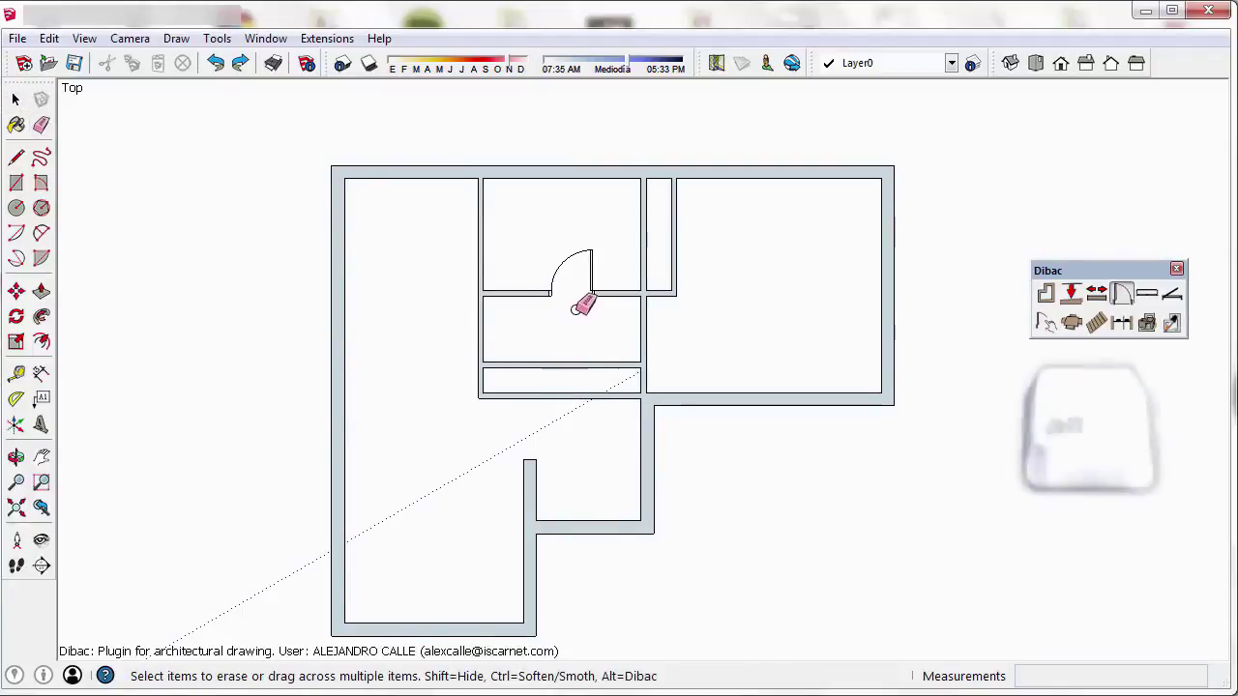
alt+click(601, 263)
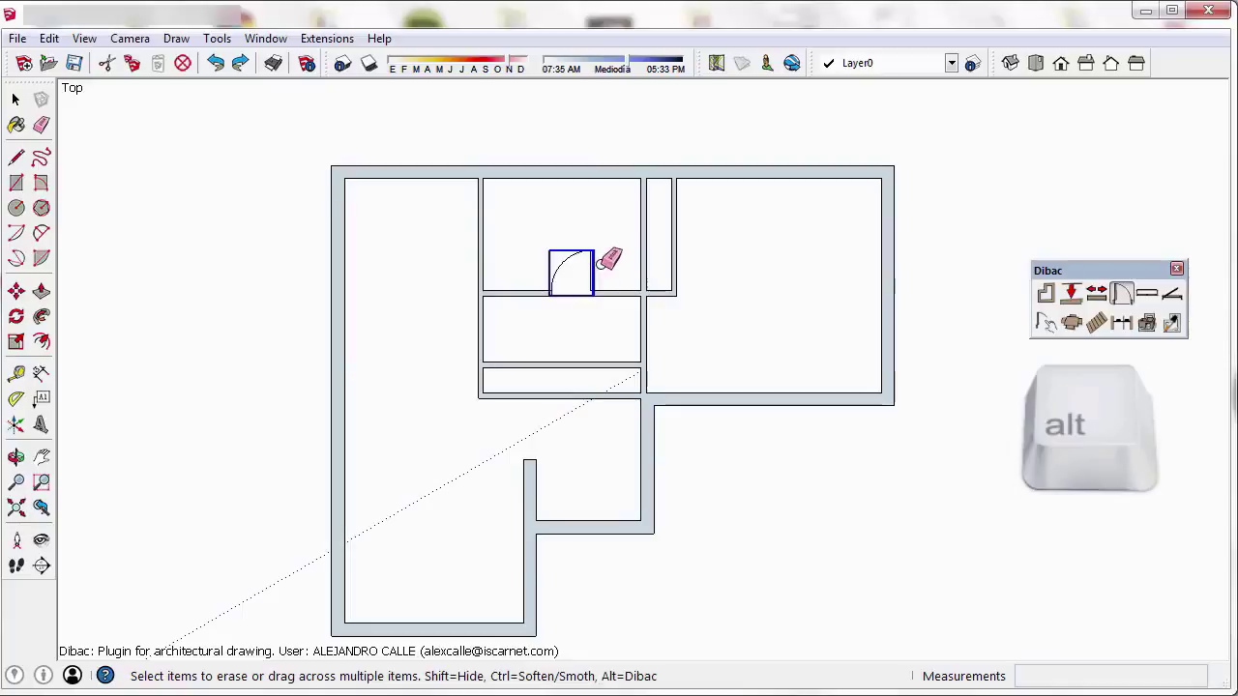
click(608, 262)
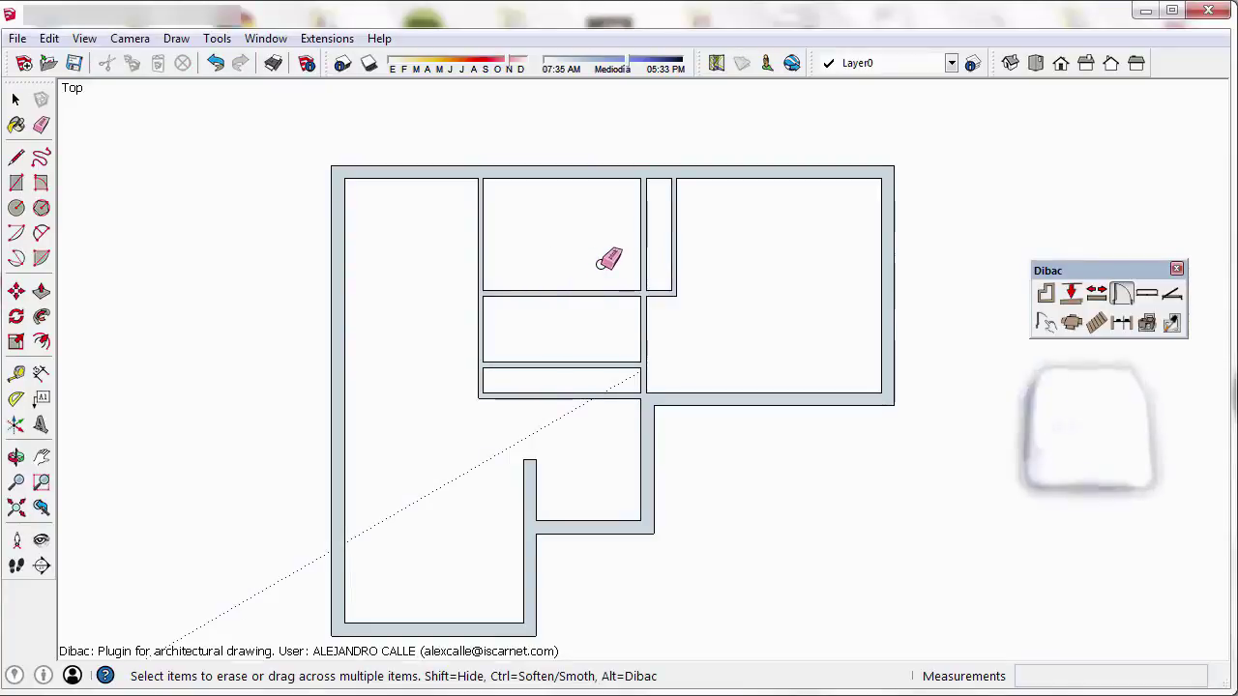
- Start another 0.80 m door and cycle its insertion point between the centre and the ends
click(1120, 296)
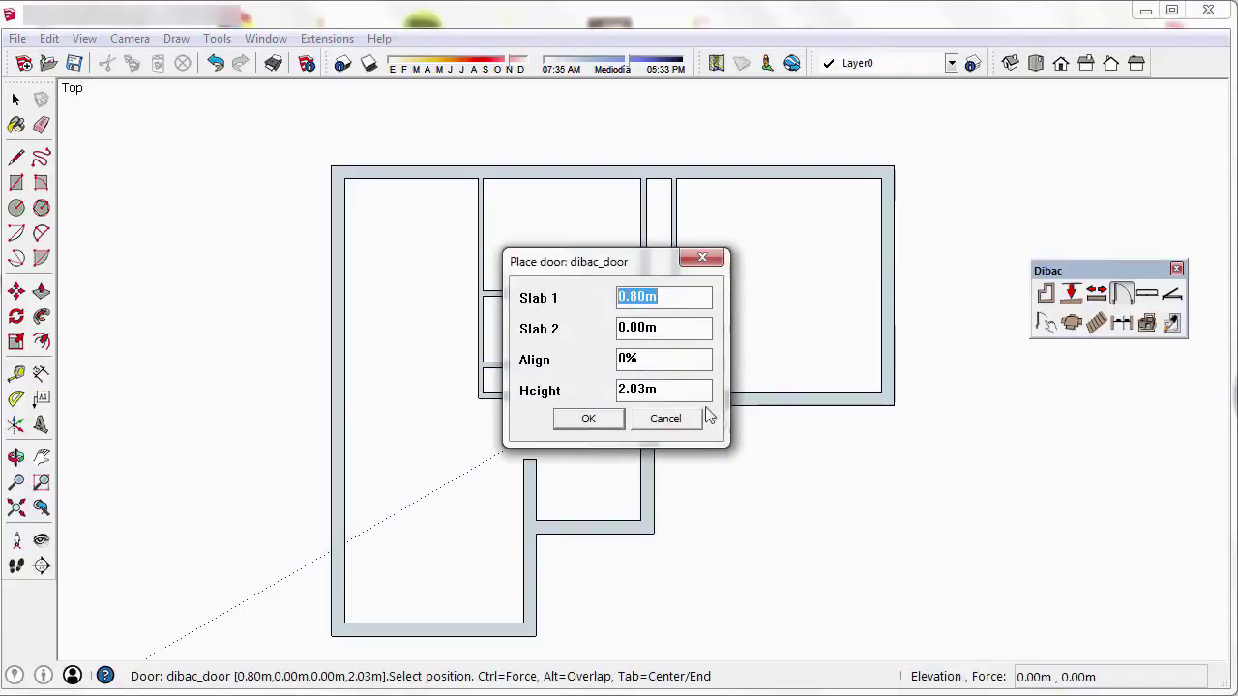
click(677, 300)
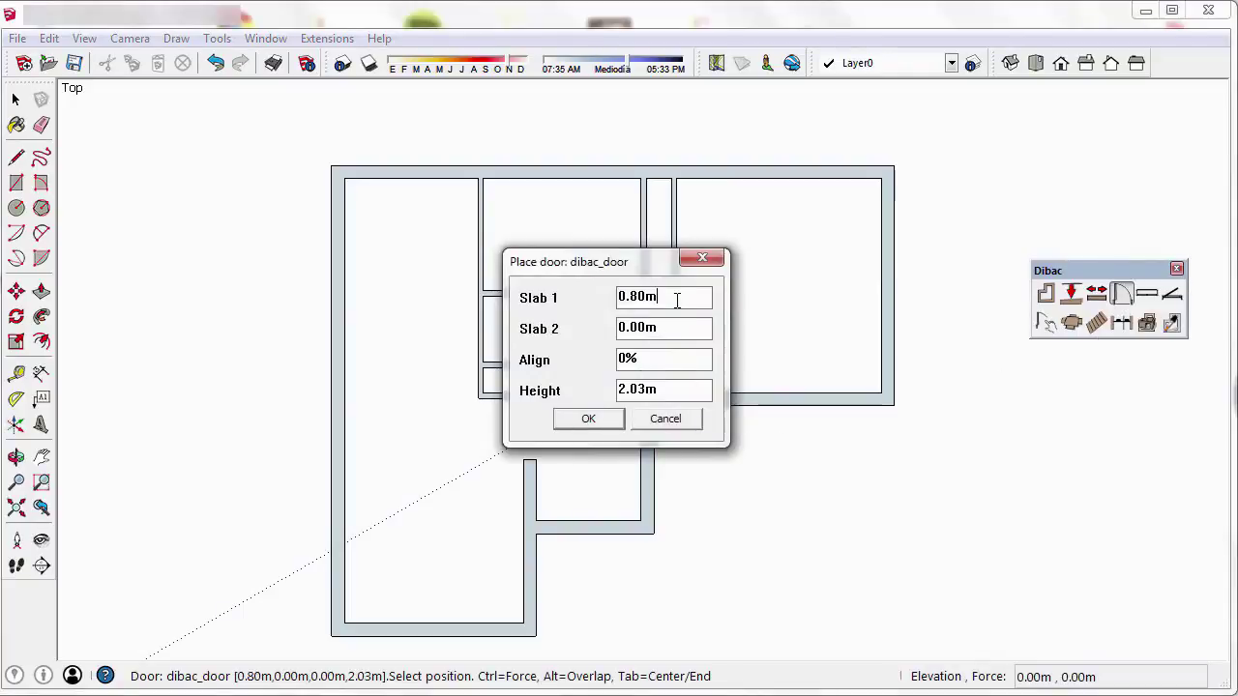
click(589, 419)
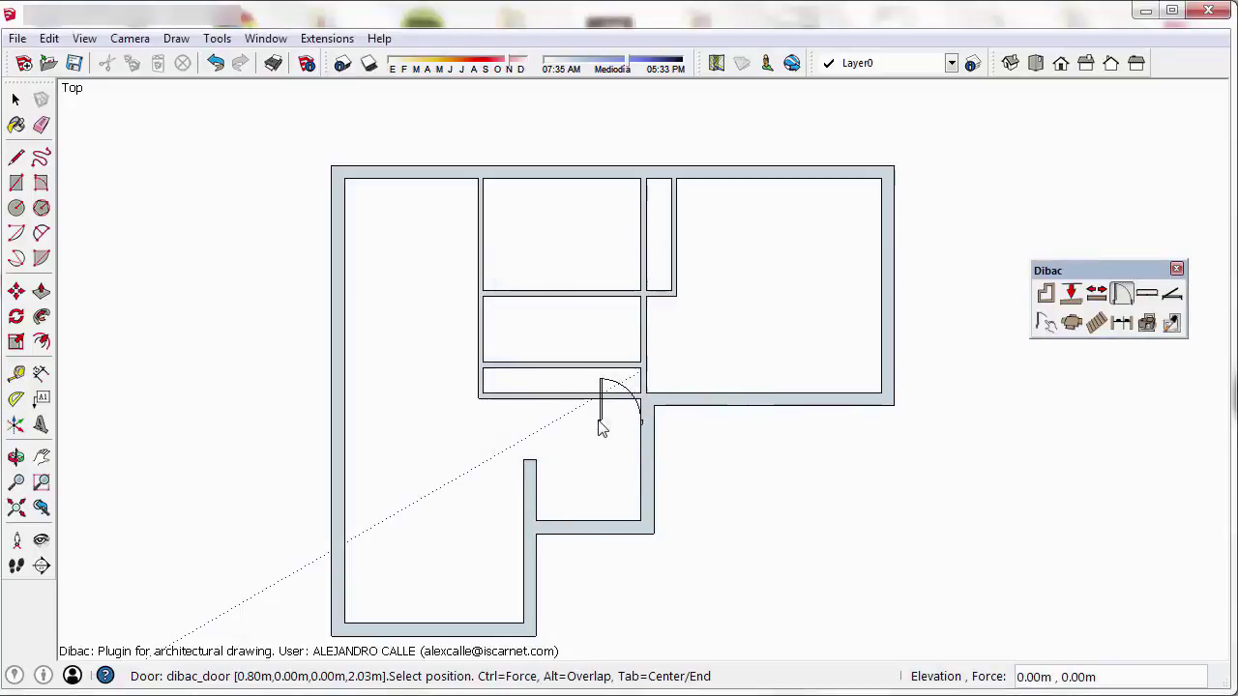
key(Tab)
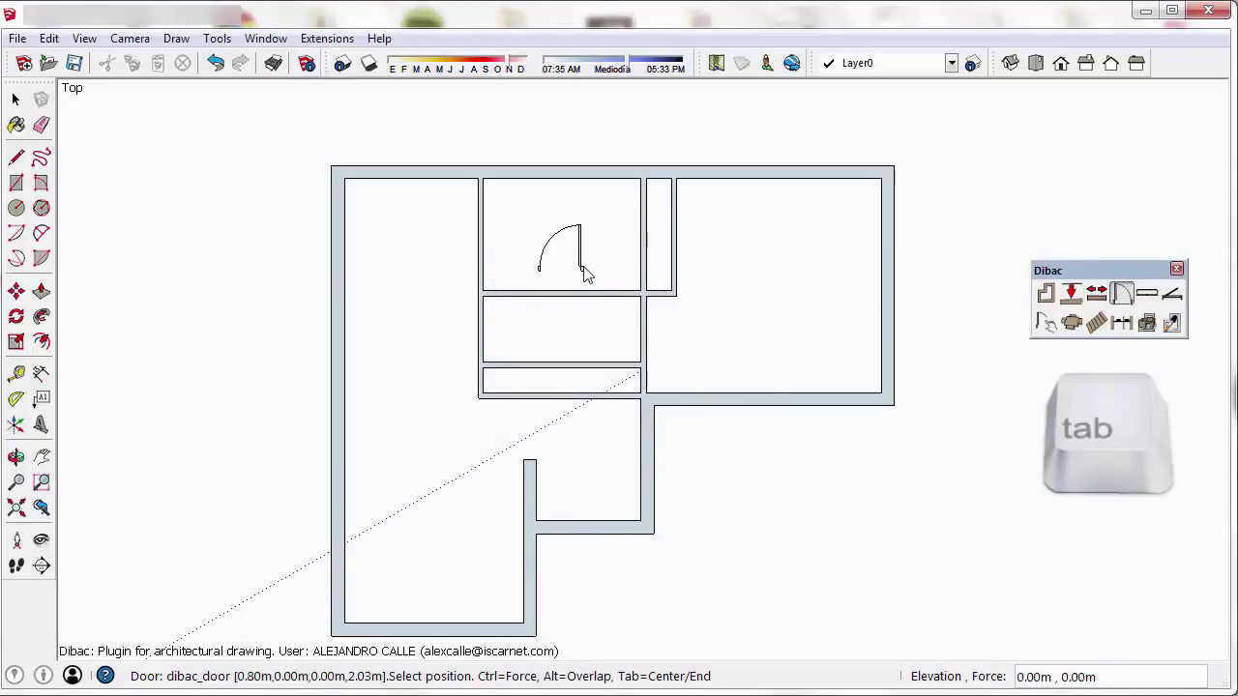
key(Tab)
key(Tab)
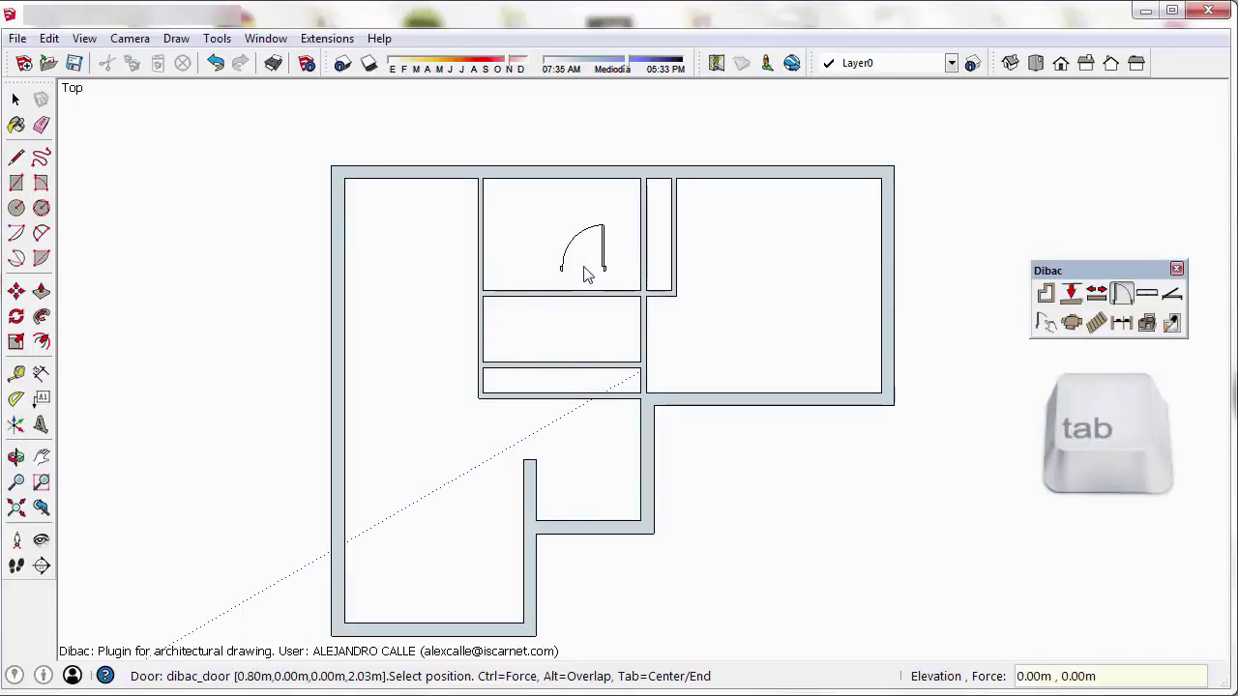
key(Tab)
key(Tab)
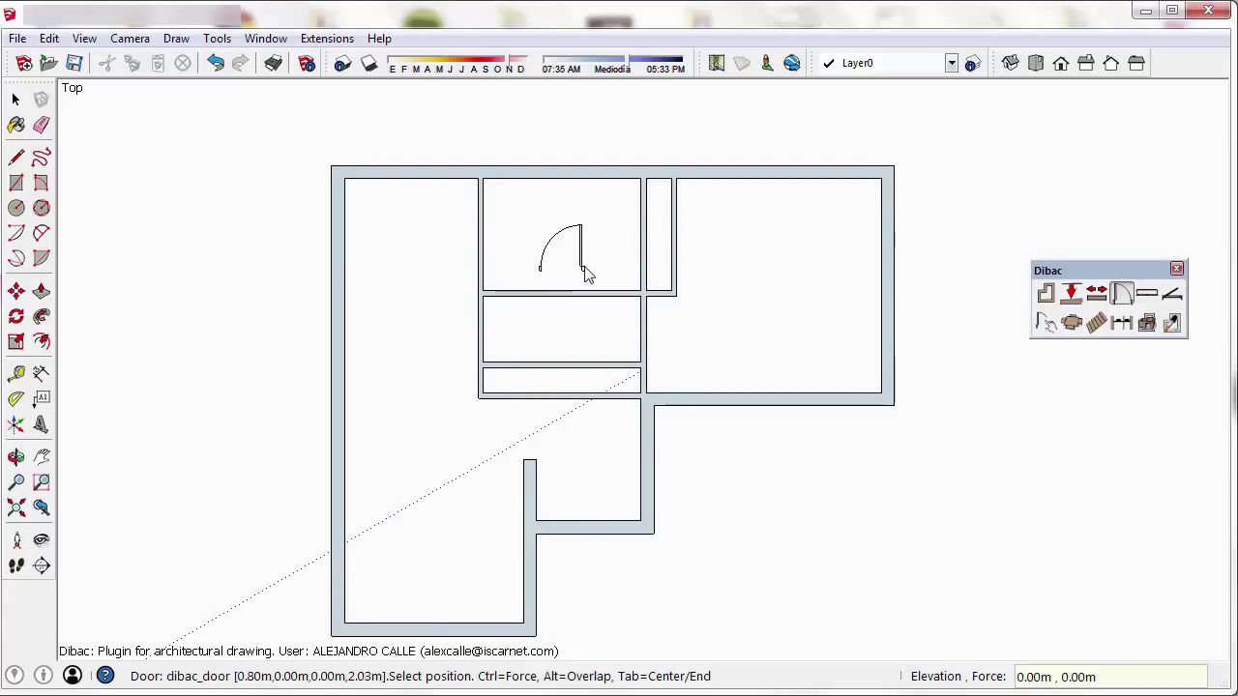
- Set the door's elevation to 0 and its force distance to 0.25 m
text(0m , )
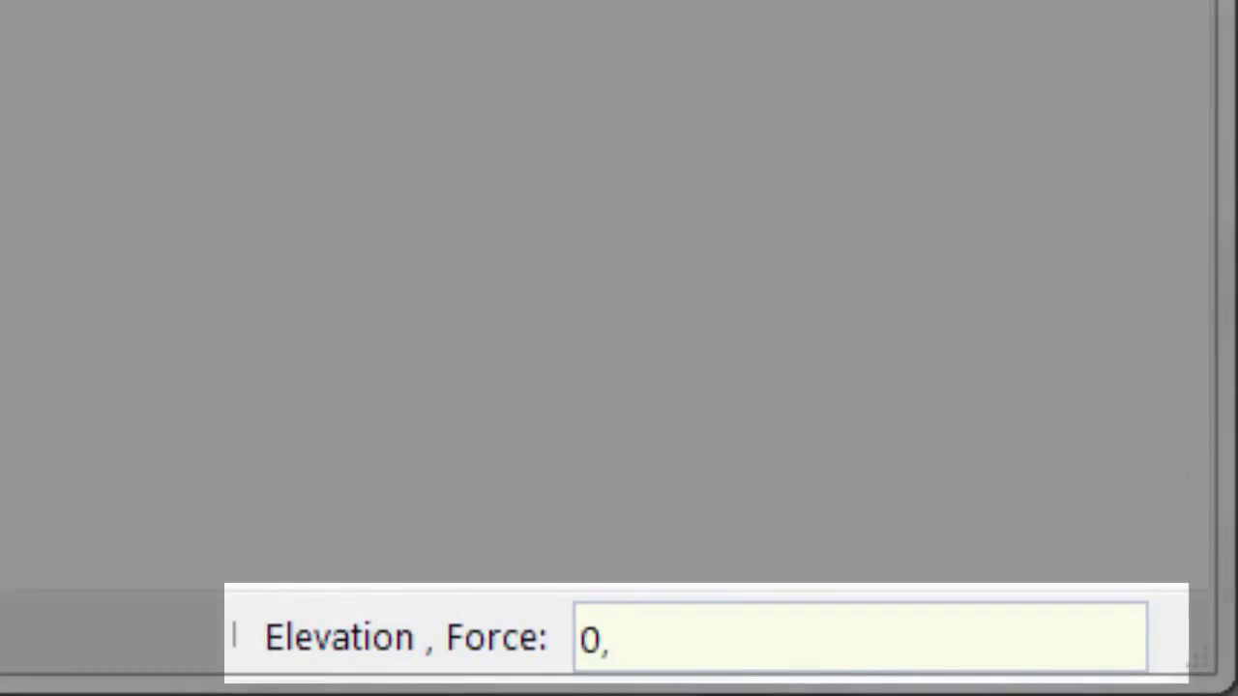
text(0.)
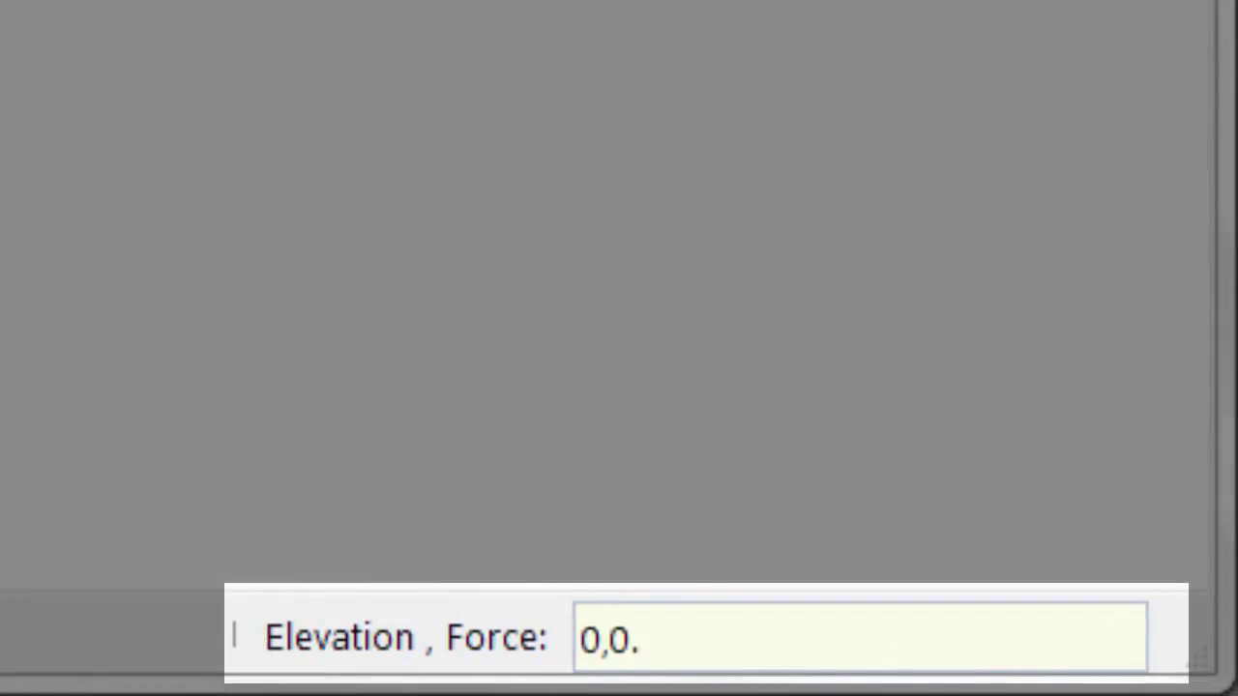
text(25)
key(Return)
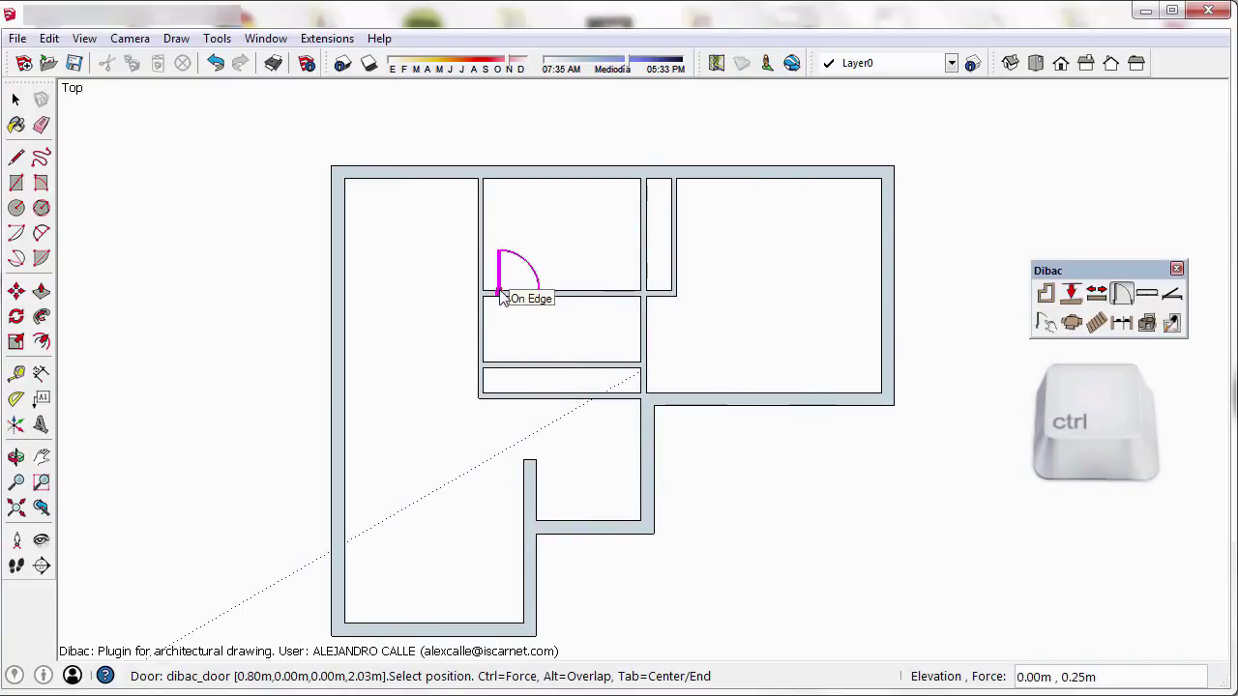
- Place the door in the wall below the upper middle room, forced to the set distance from that room's left wall
scroll(503, 298, up, 2)
scroll(501, 298, up, 2)
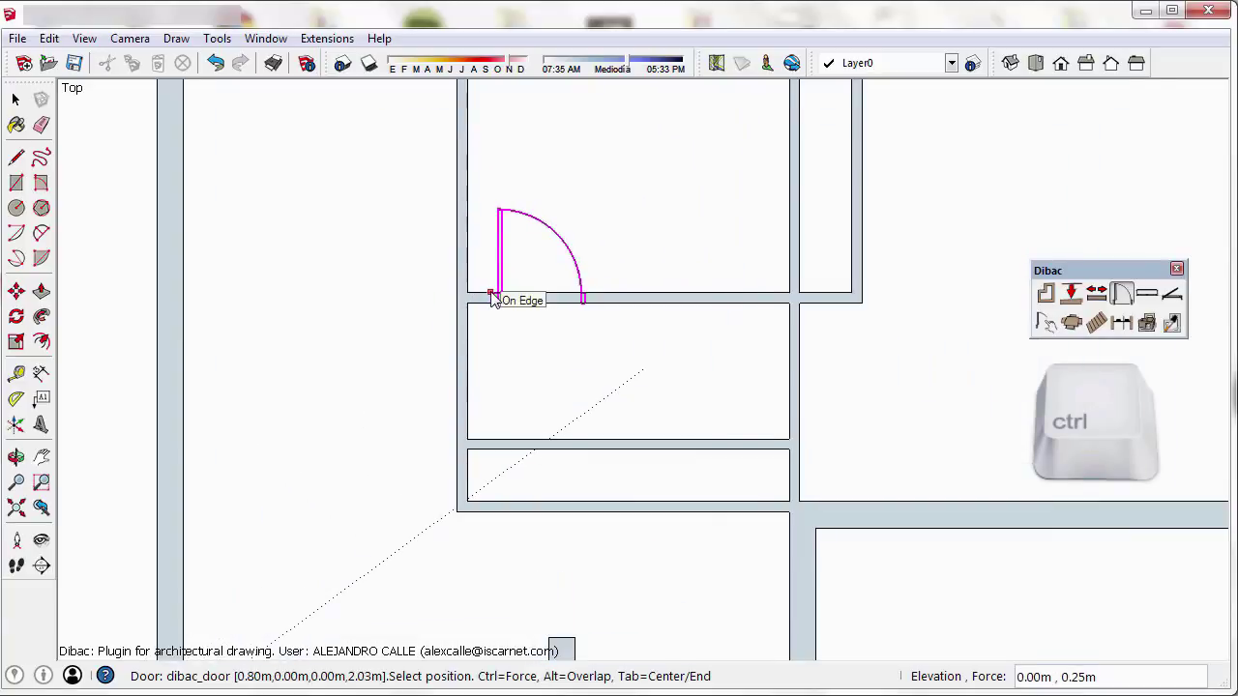
ctrl+click(493, 298)
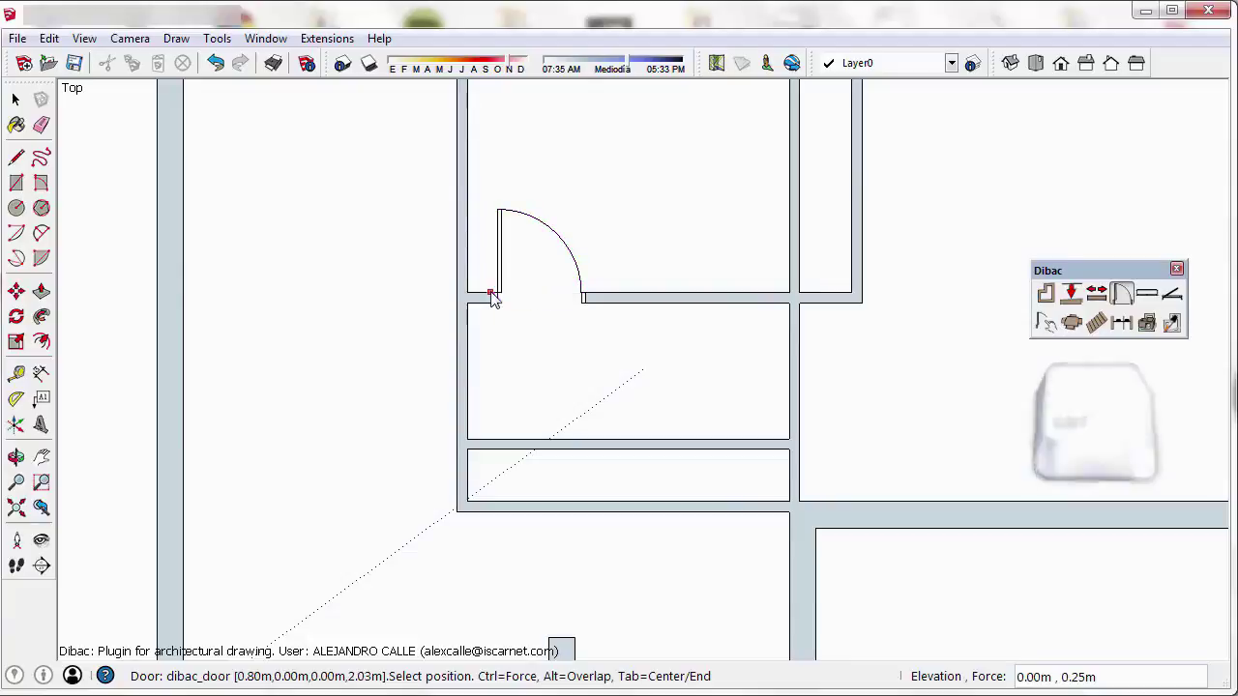
- Dimension the gap between the upper middle room's left wall and the door frame
click(40, 373)
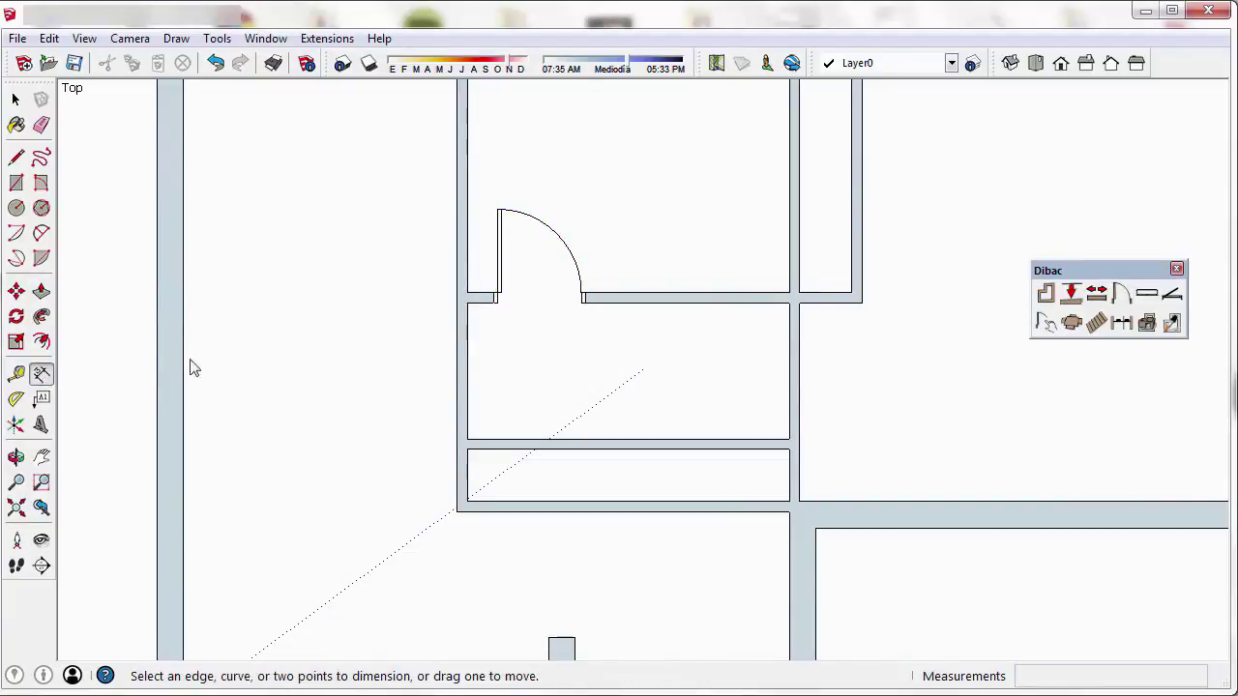
click(468, 292)
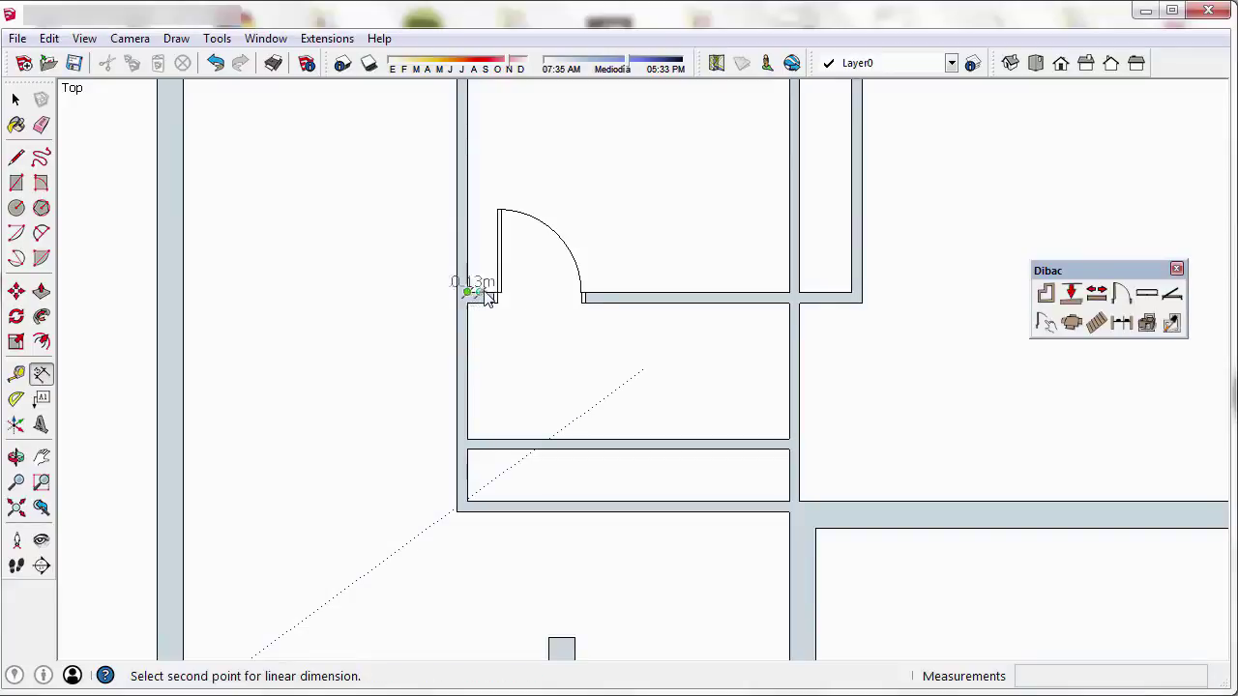
scroll(488, 300, up, 2)
scroll(491, 302, up, 1)
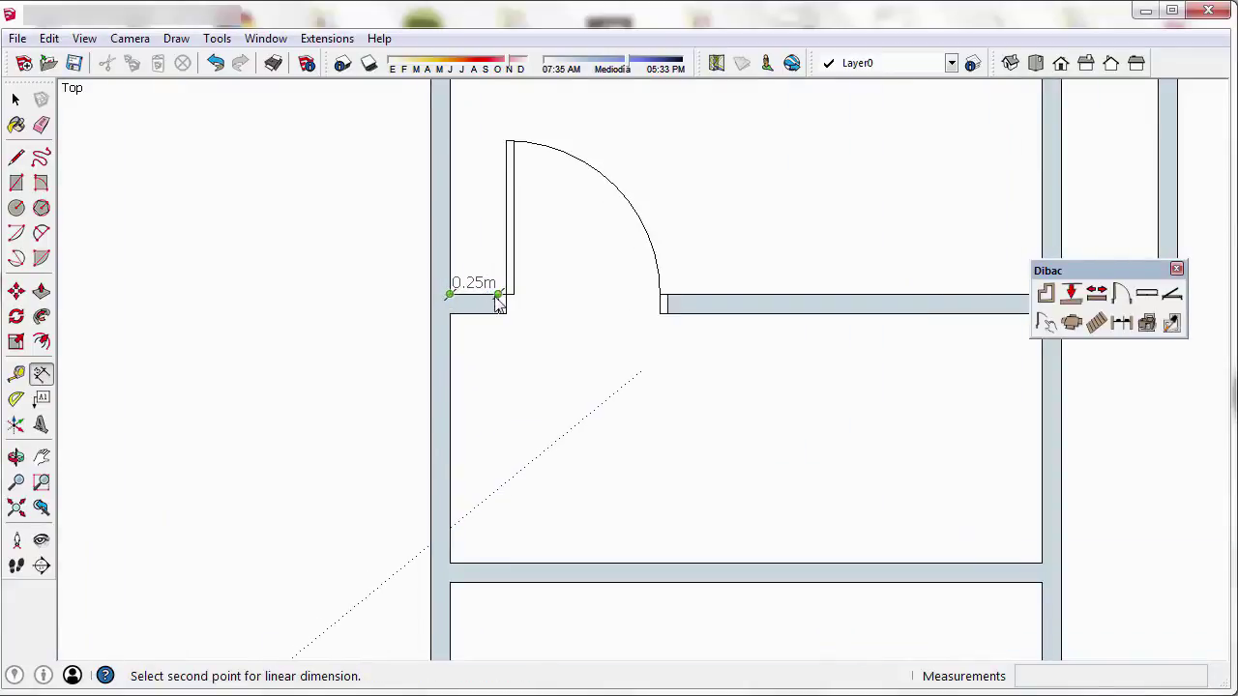
click(498, 291)
click(499, 275)
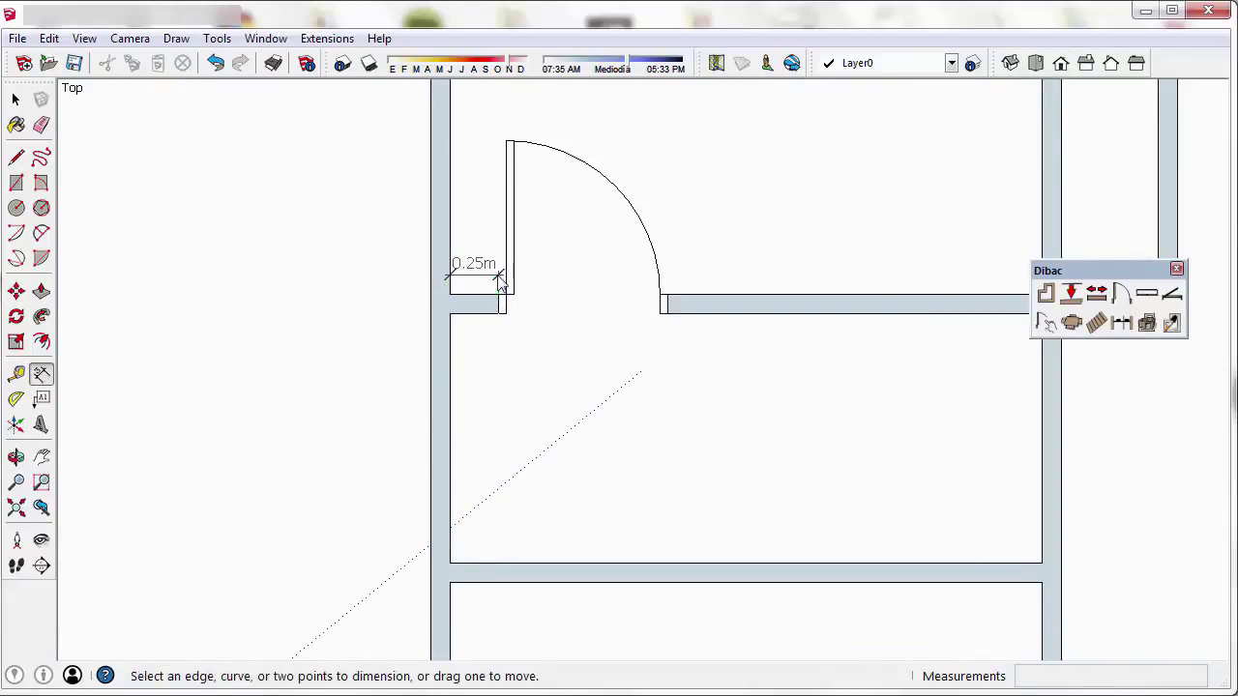
key(space)
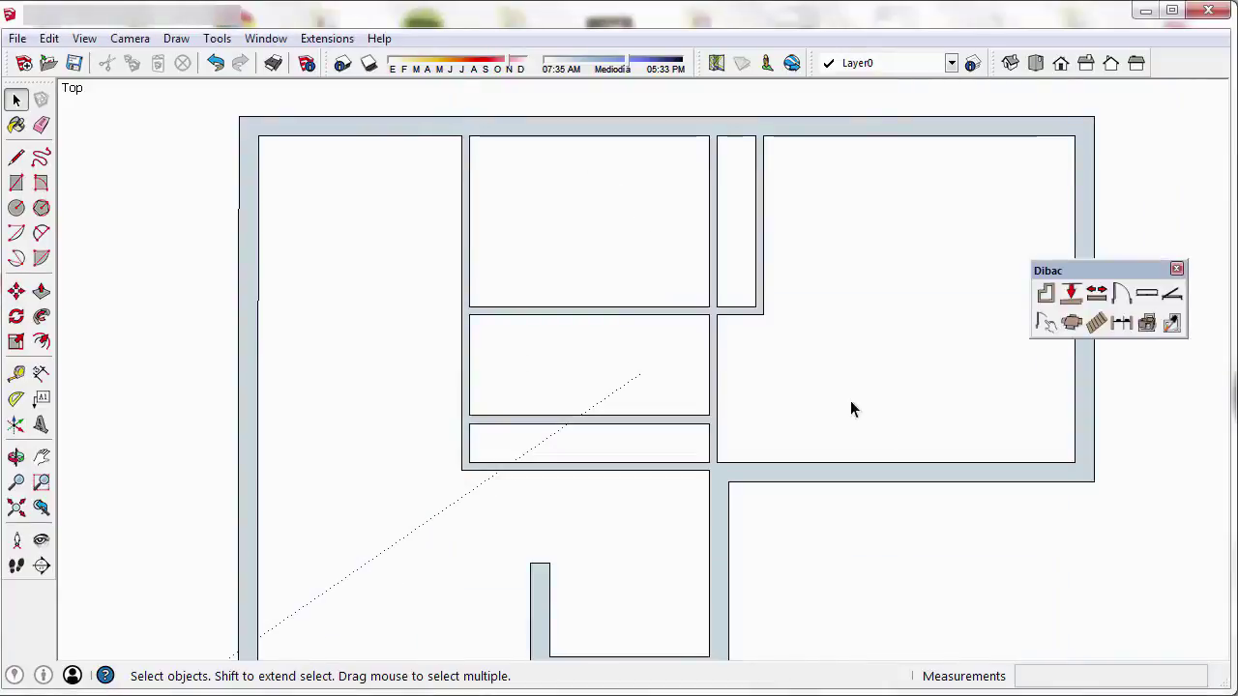
- Insert a single 0.80 m door in the wall below the upper middle room, forcing it to the centre of that wall
click(1122, 295)
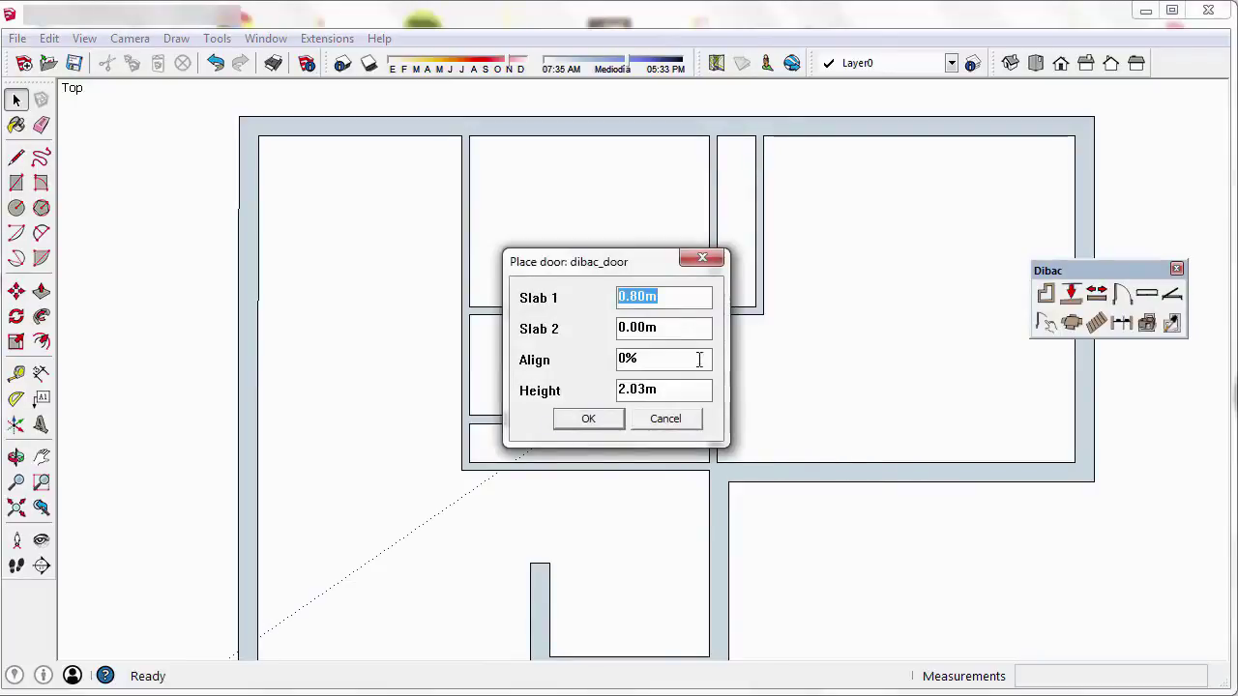
click(679, 301)
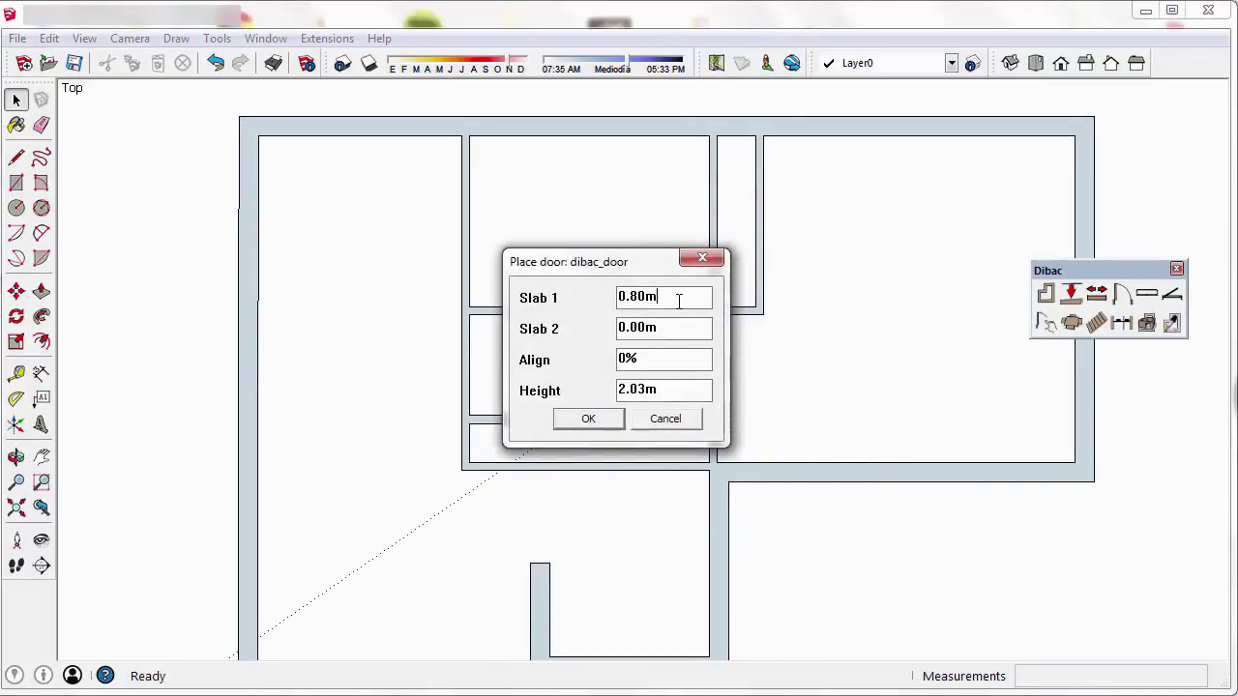
click(603, 428)
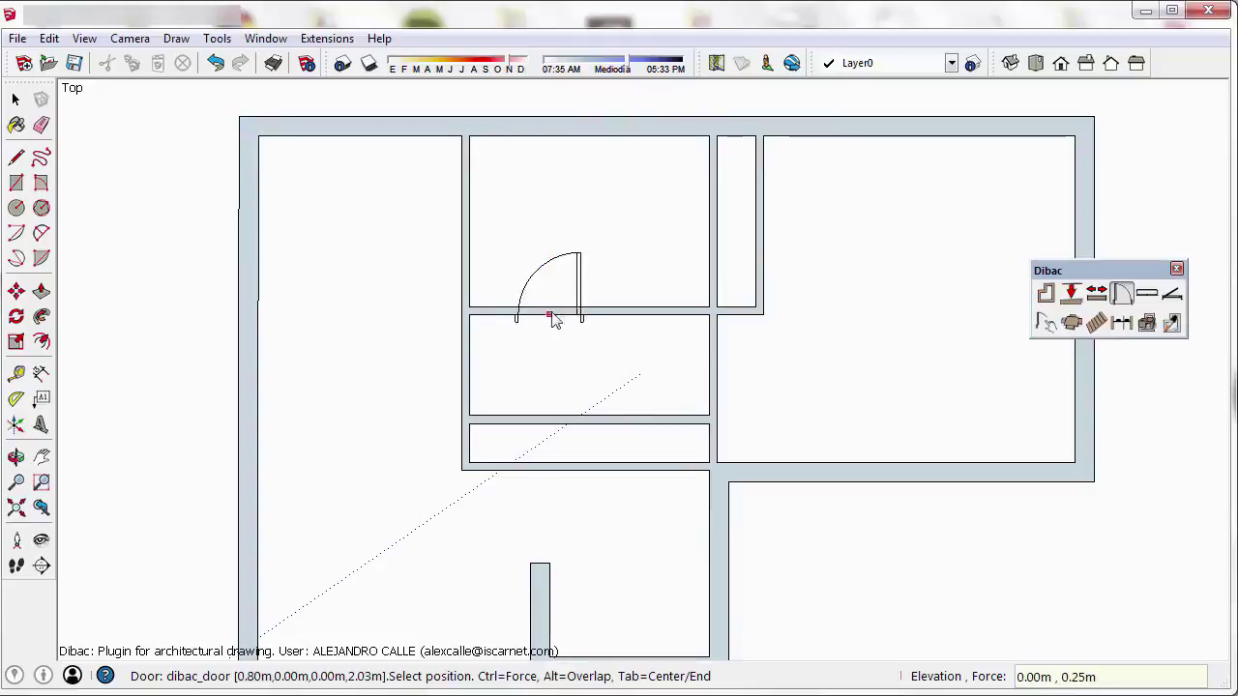
key(ctrl)
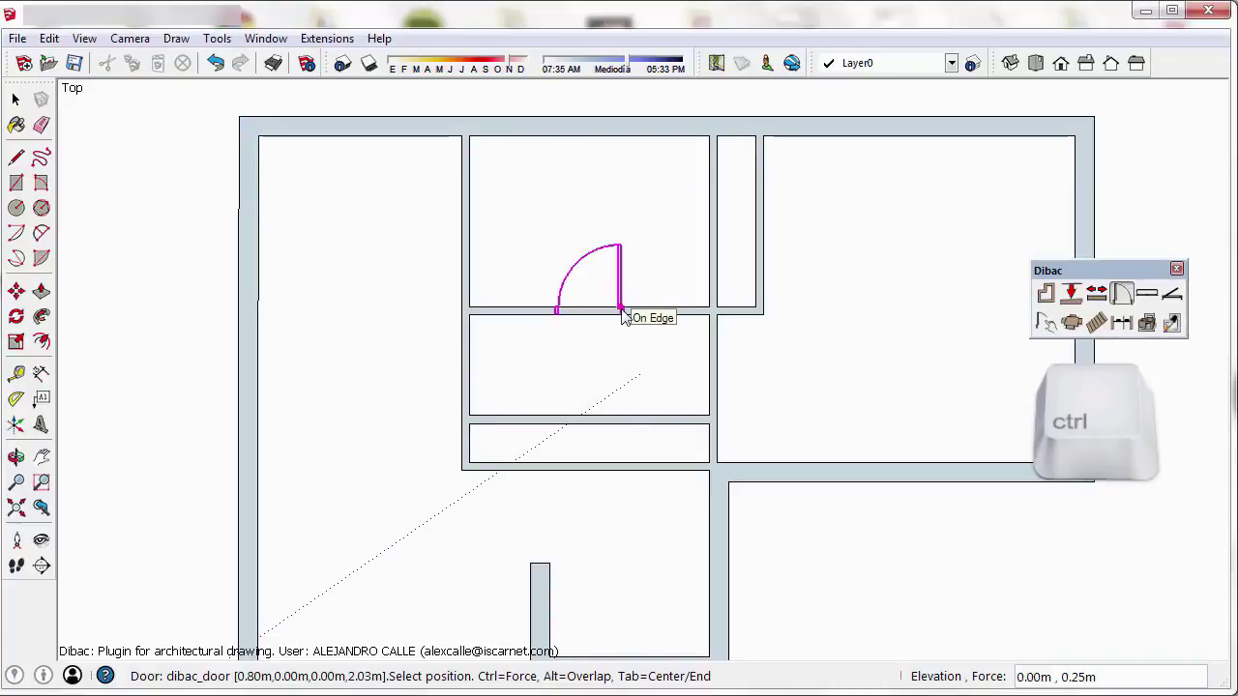
ctrl+click(622, 312)
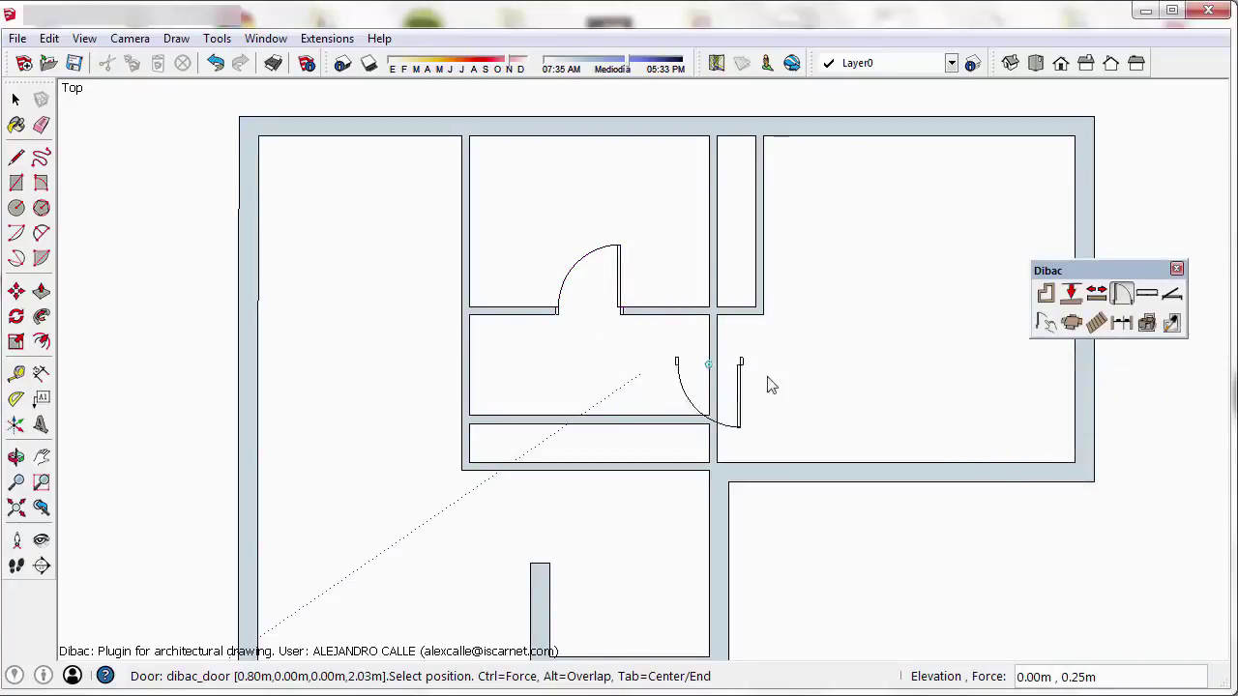
key(space)
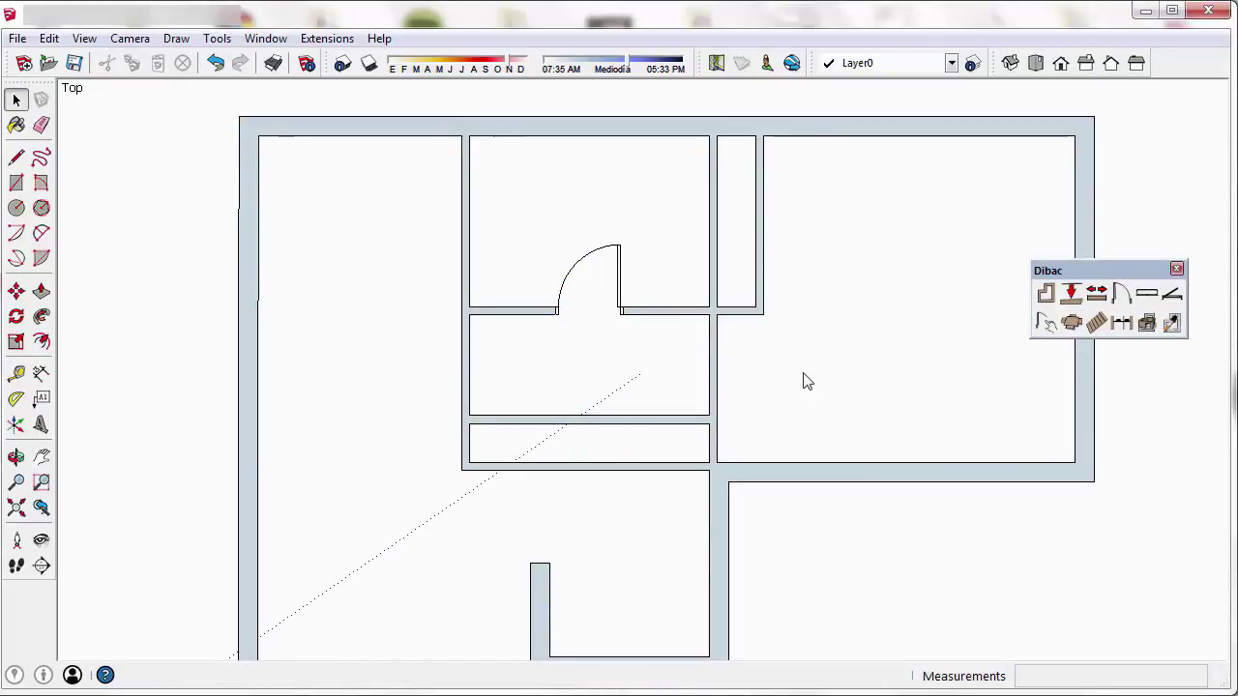
- Configure a double door with Slab 1 and Slab 2 at 0.72 m and Align at 50%
scroll(745, 430, down, 3)
scroll(686, 483, up, 1)
scroll(685, 482, up, 3)
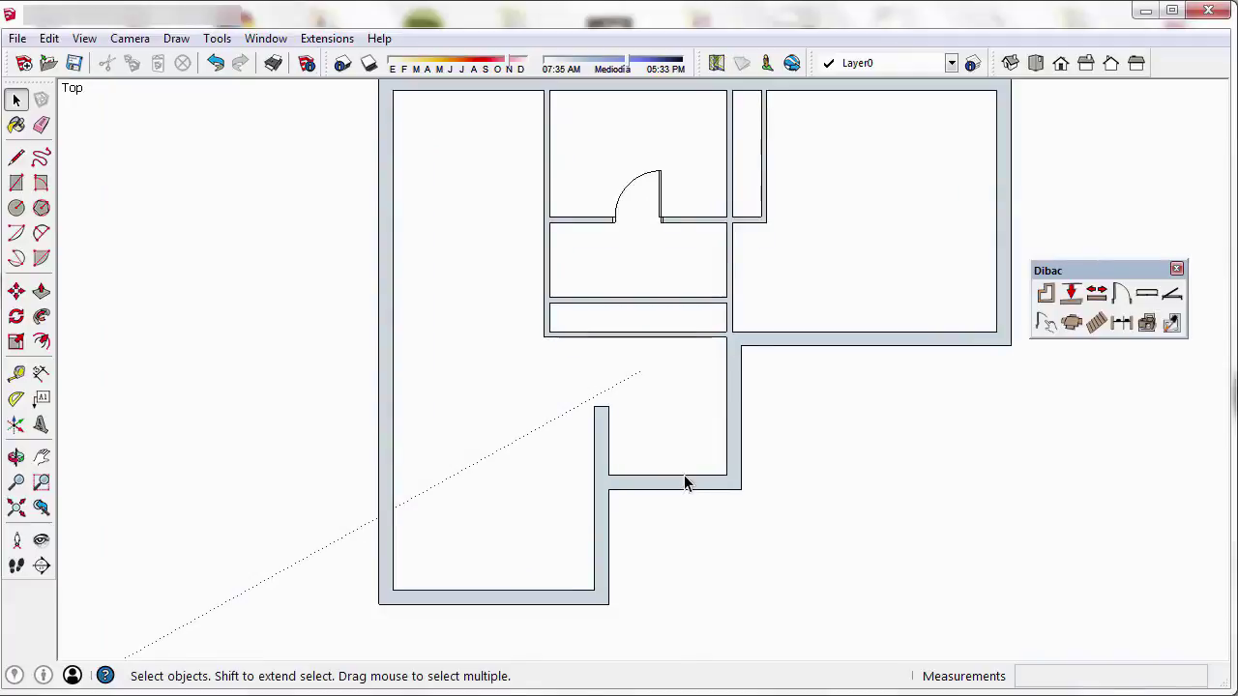
click(1123, 294)
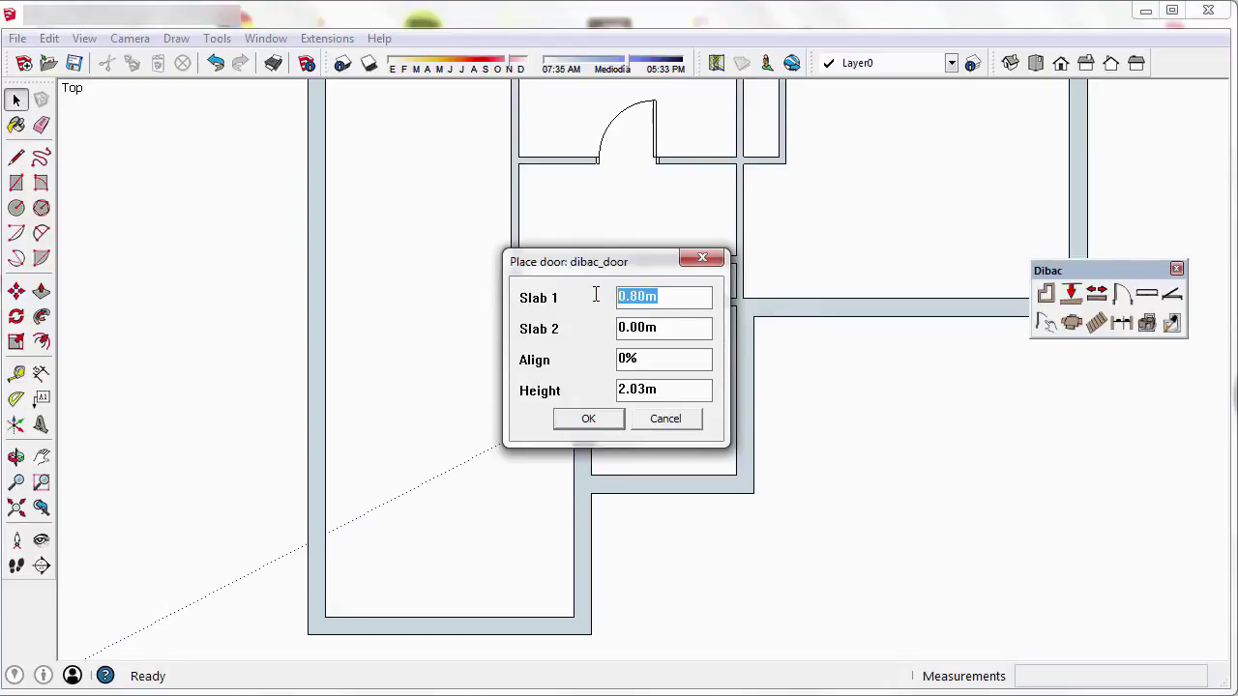
text(.7)
text(2)
key(Tab)
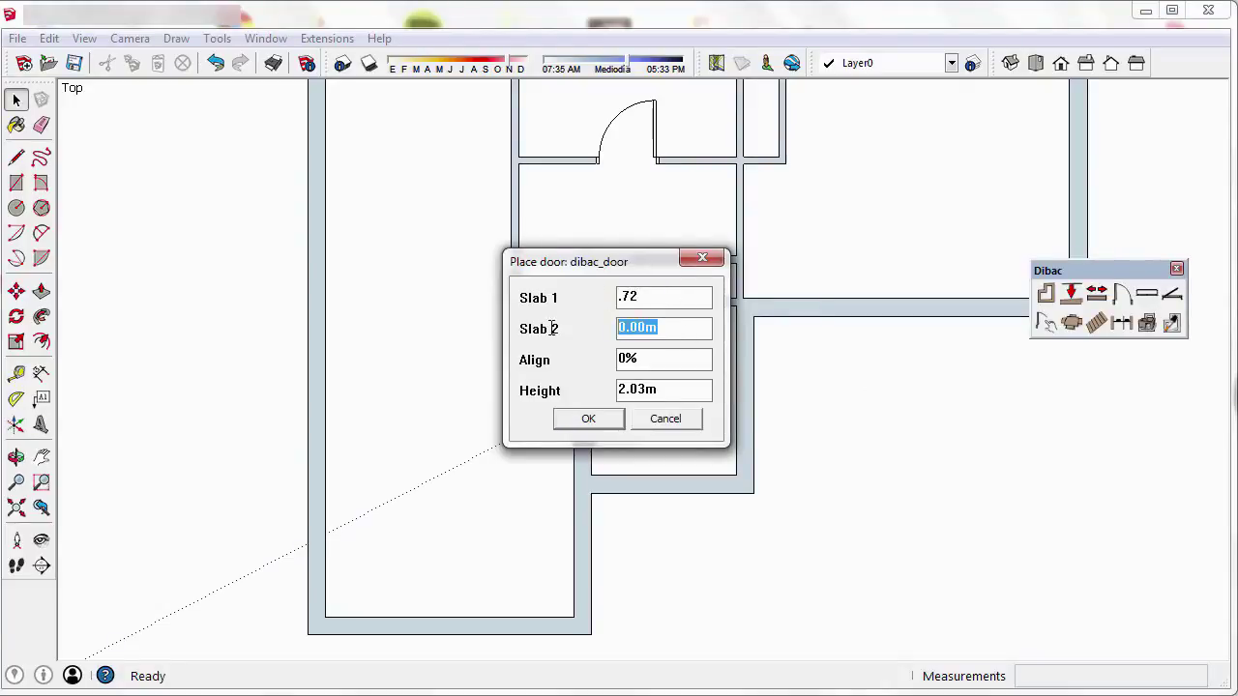
text(.72)
key(Tab)
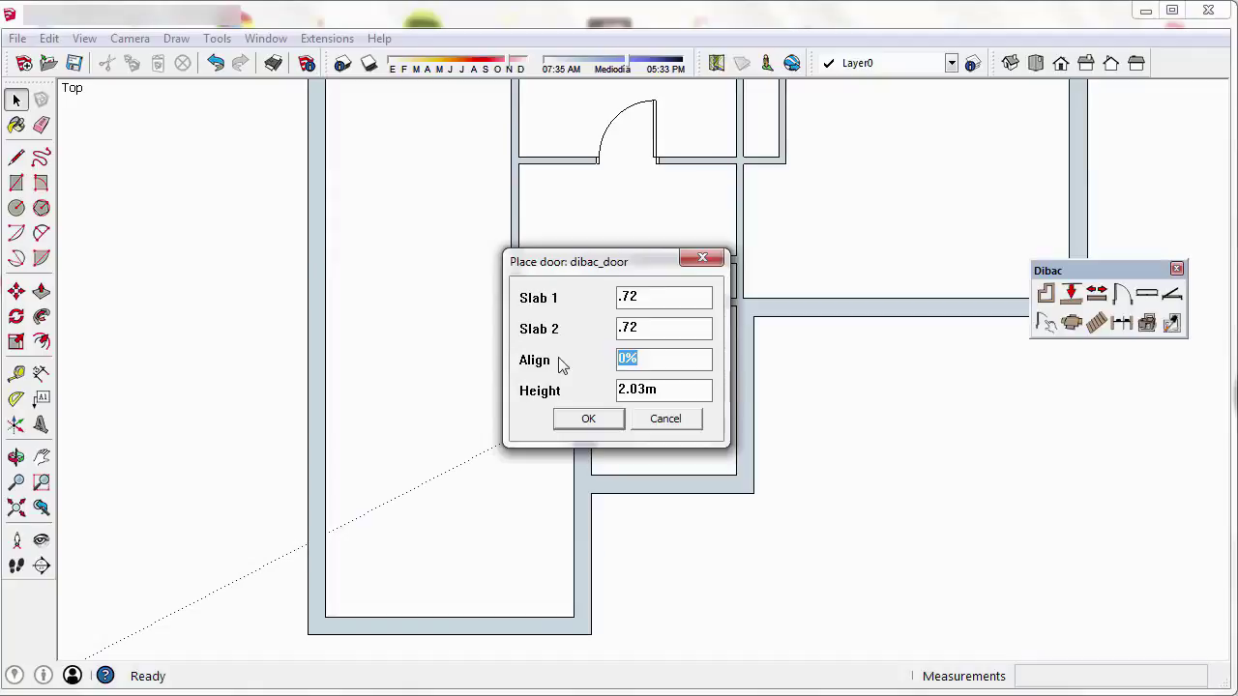
text(50)
click(598, 423)
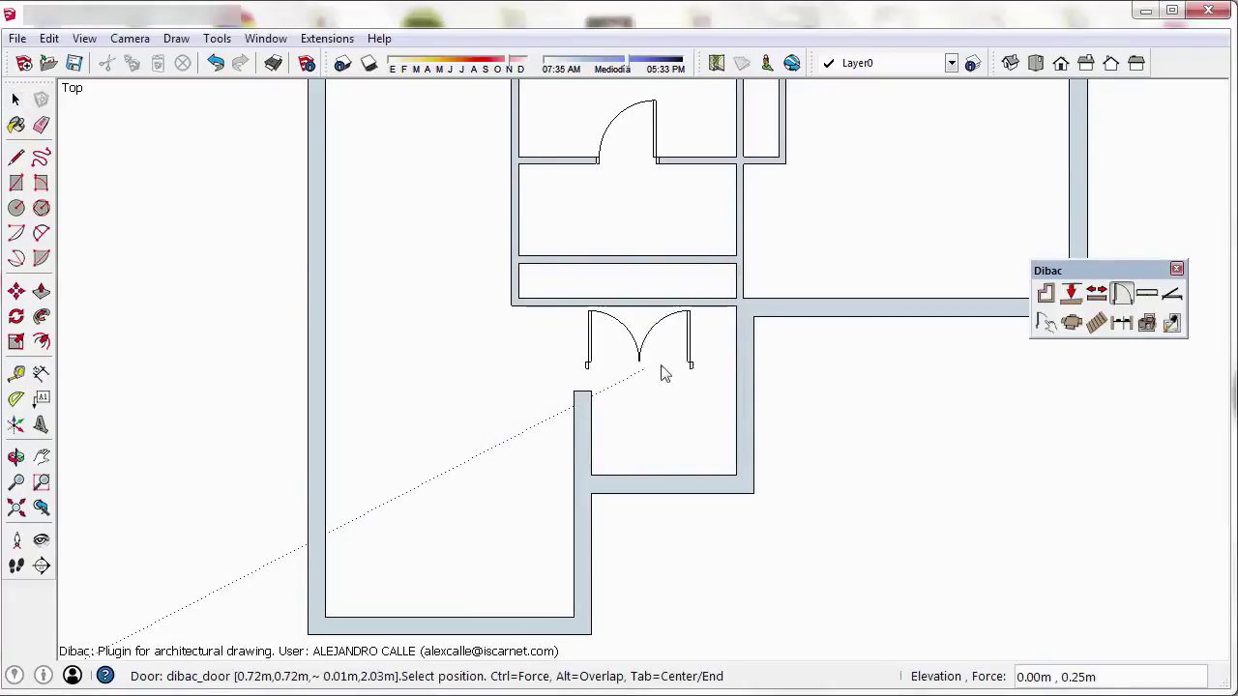
- Place the double door in the middle of the short exterior wall at the entrance
click(677, 486)
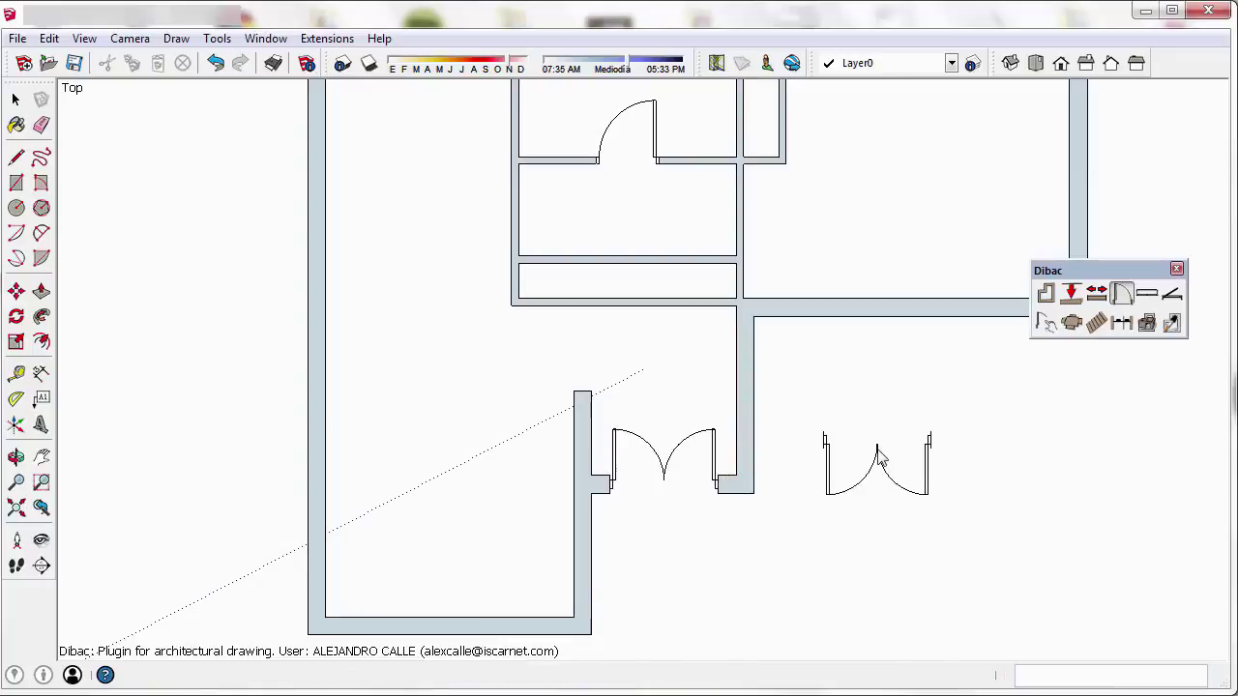
key(space)
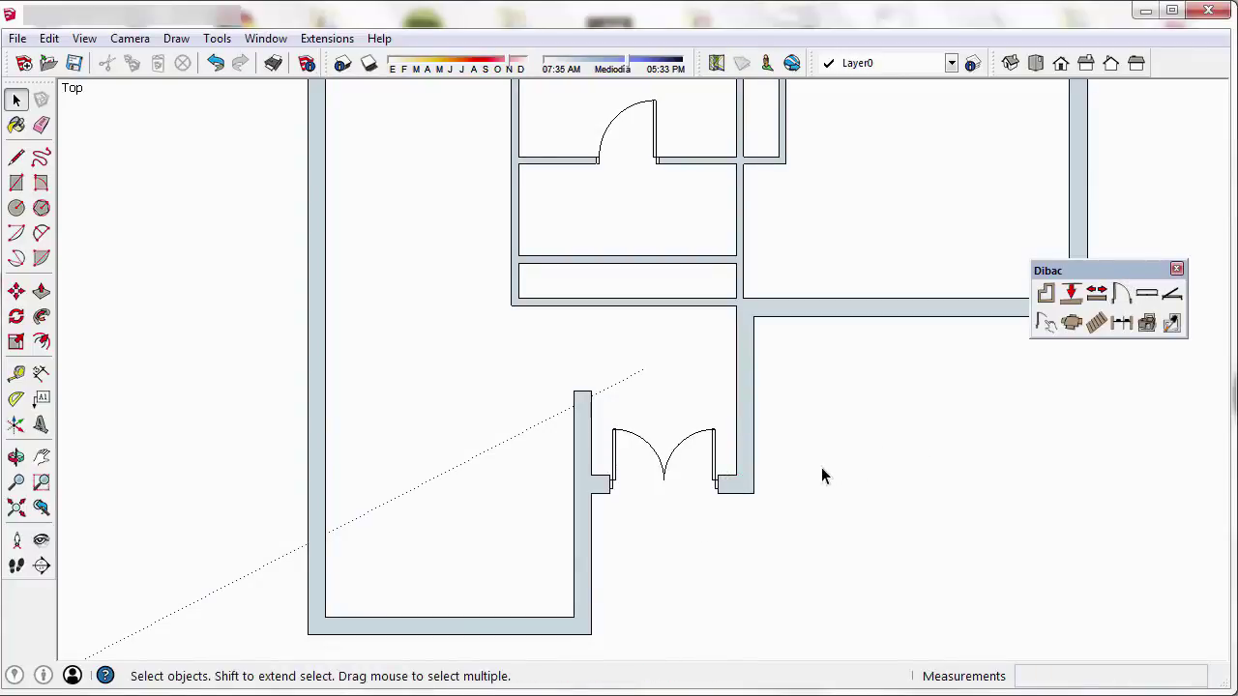
key(shift+z)
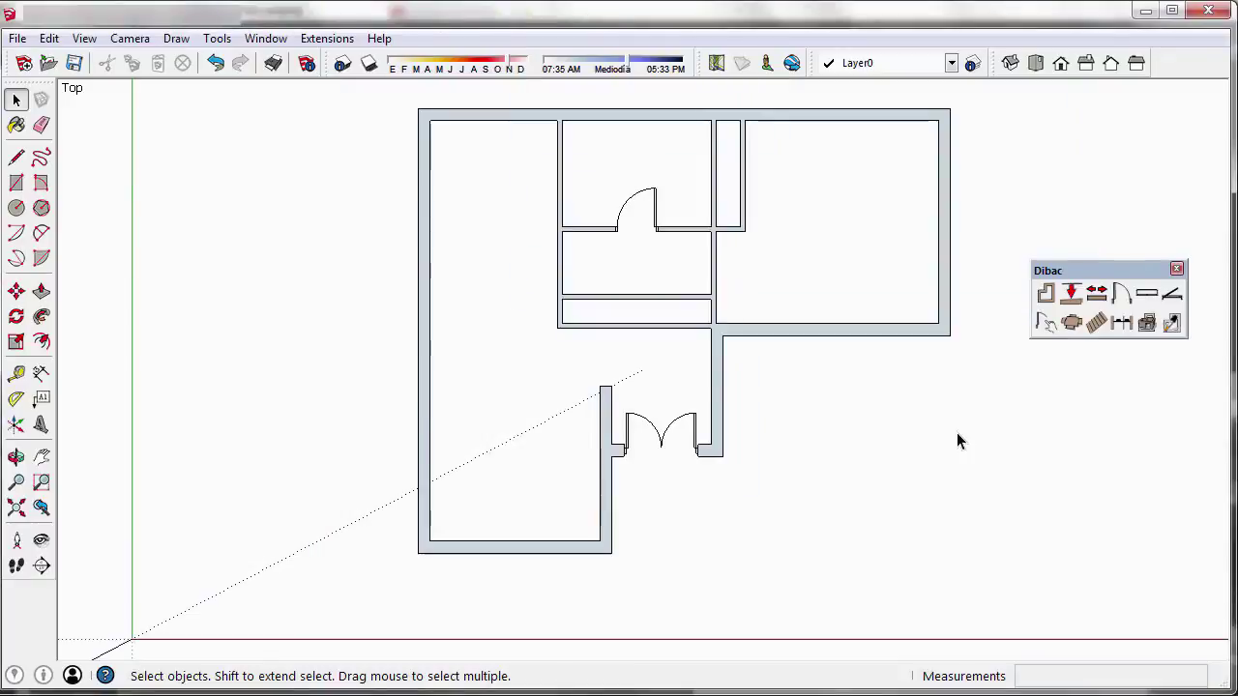
- Insert wardrobe doors with 0.45 m slabs and 2.40 m height along the front walls of the narrow upper closet and the central closet
click(1173, 298)
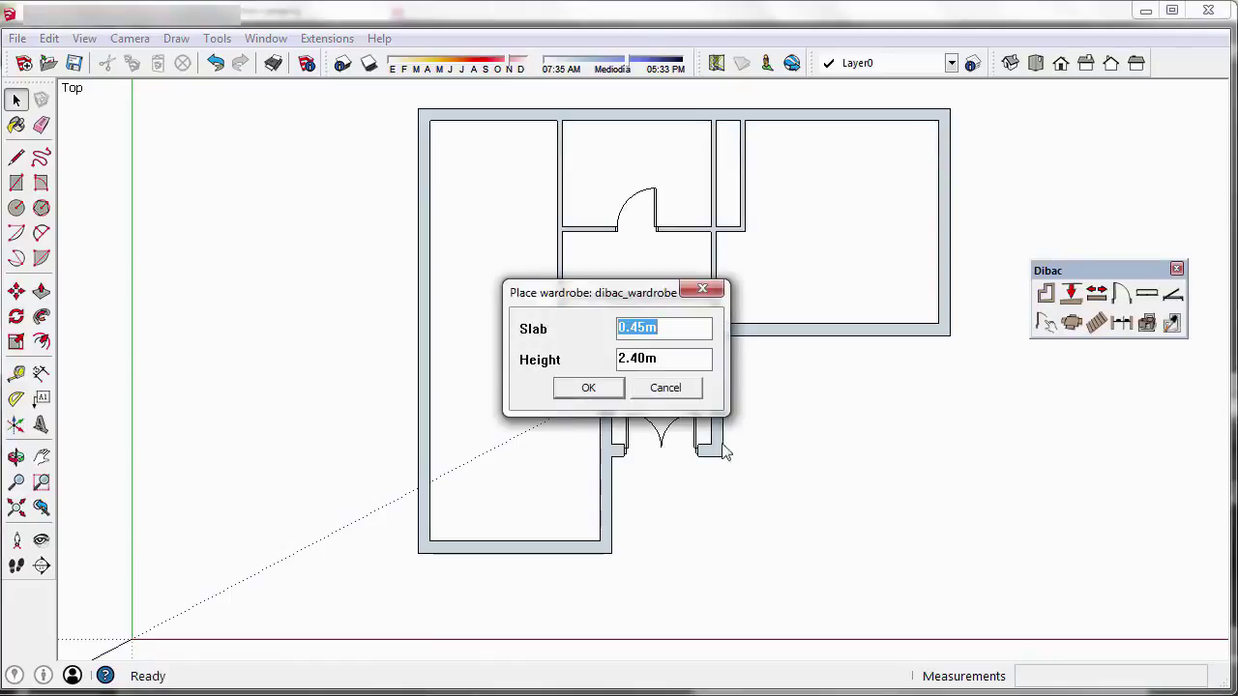
click(682, 329)
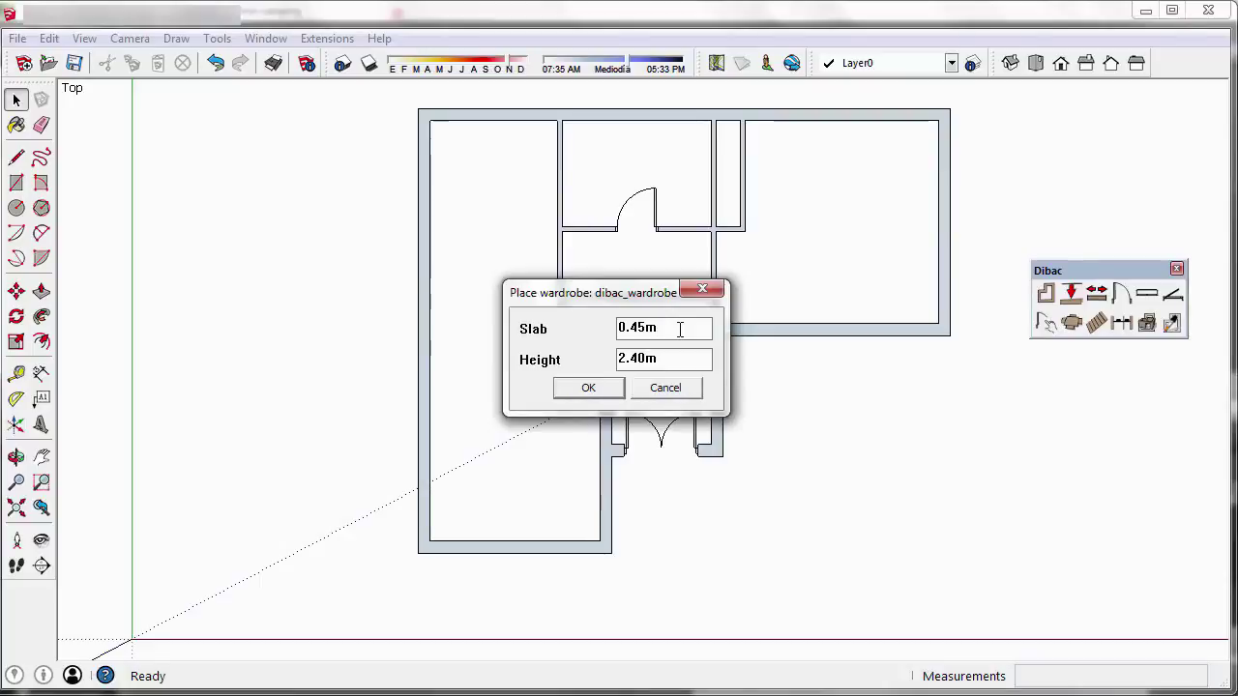
click(597, 388)
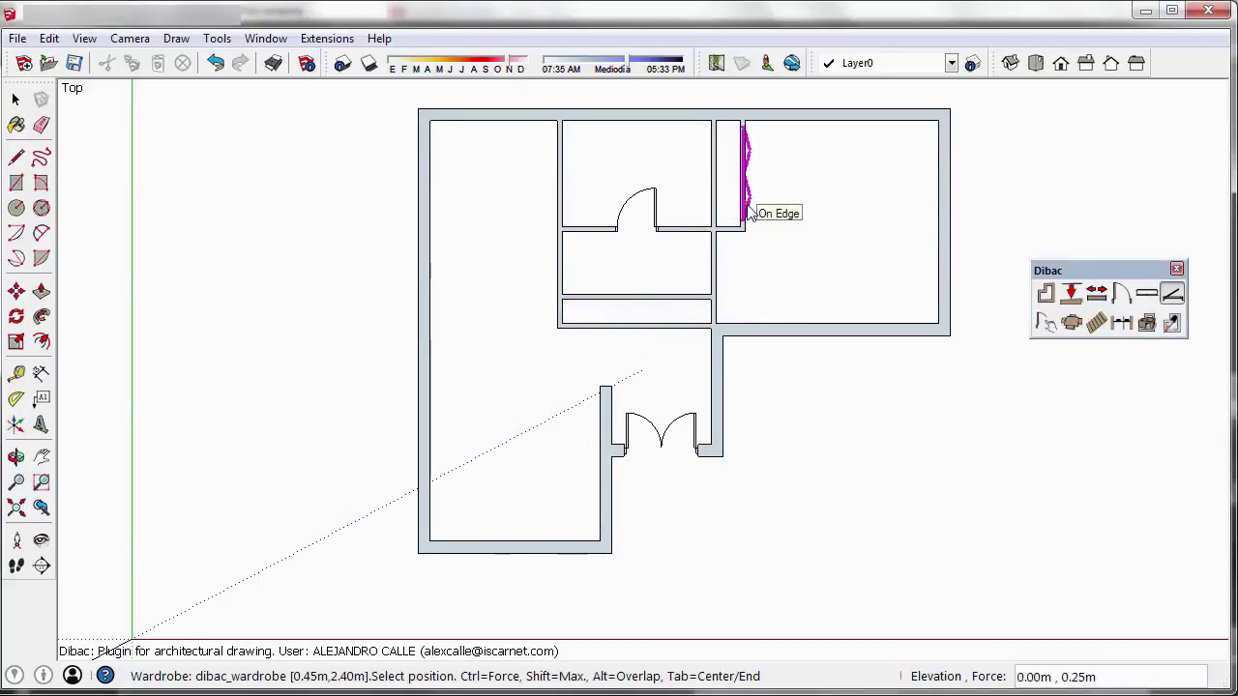
scroll(749, 213, up, 3)
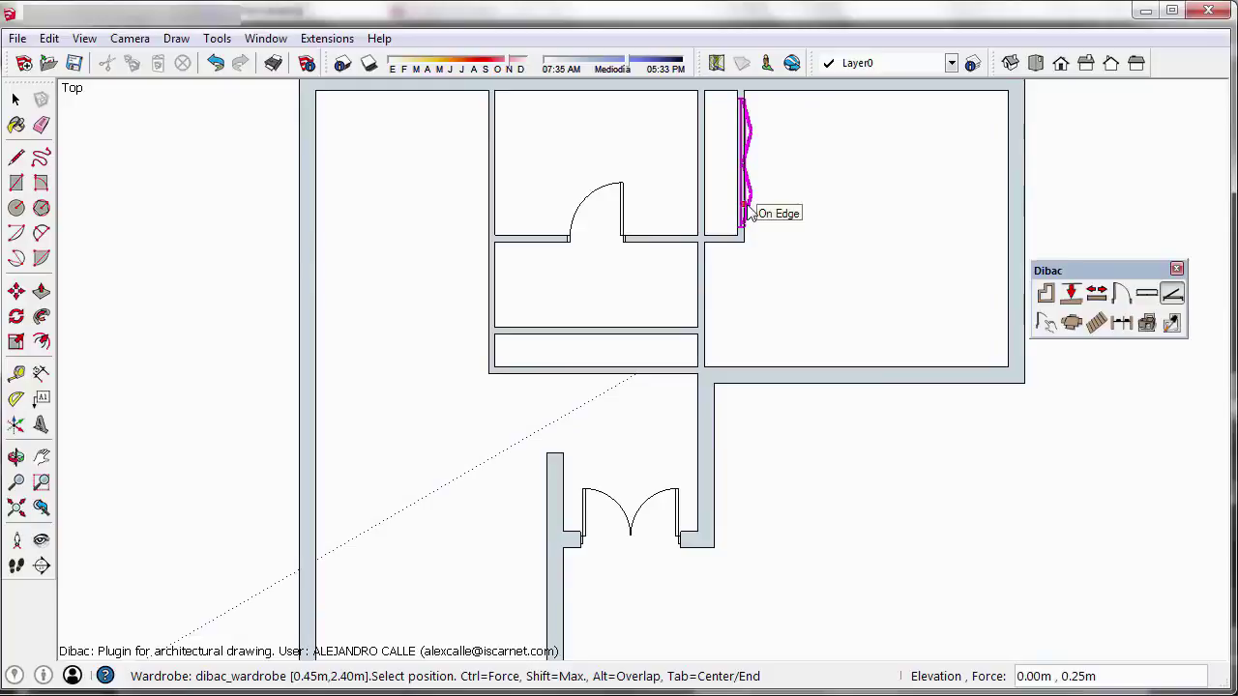
shift+middle_drag(747, 209, 744, 268)
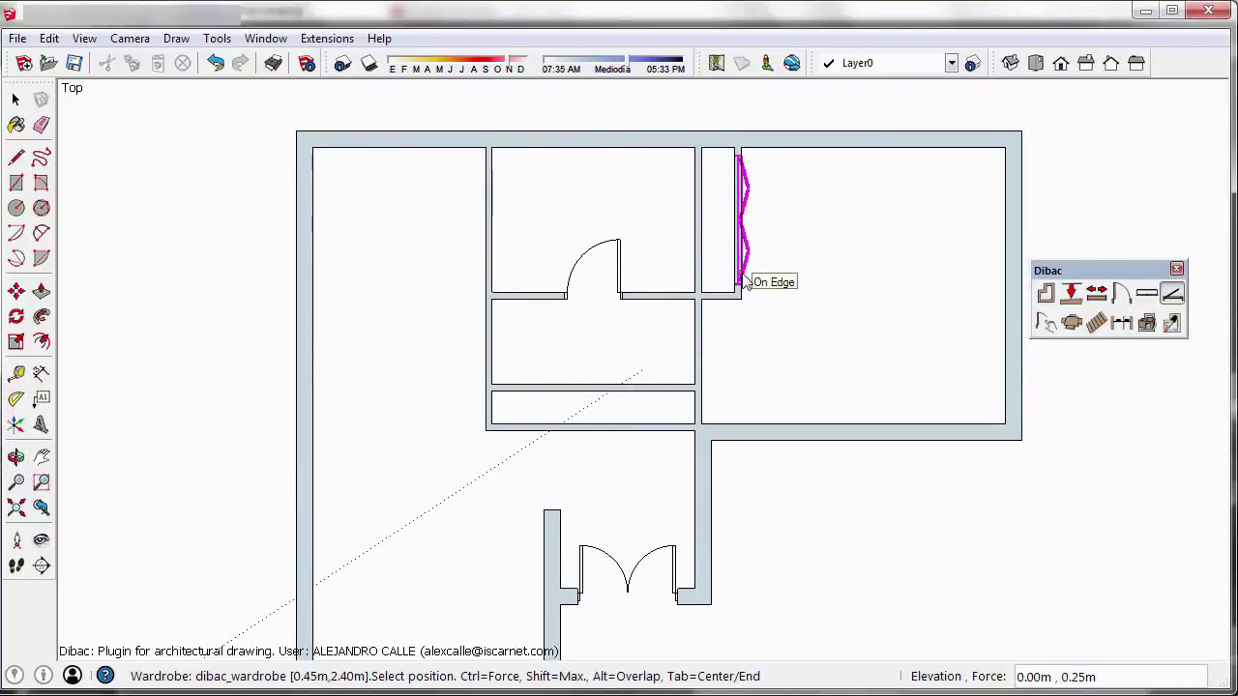
click(746, 280)
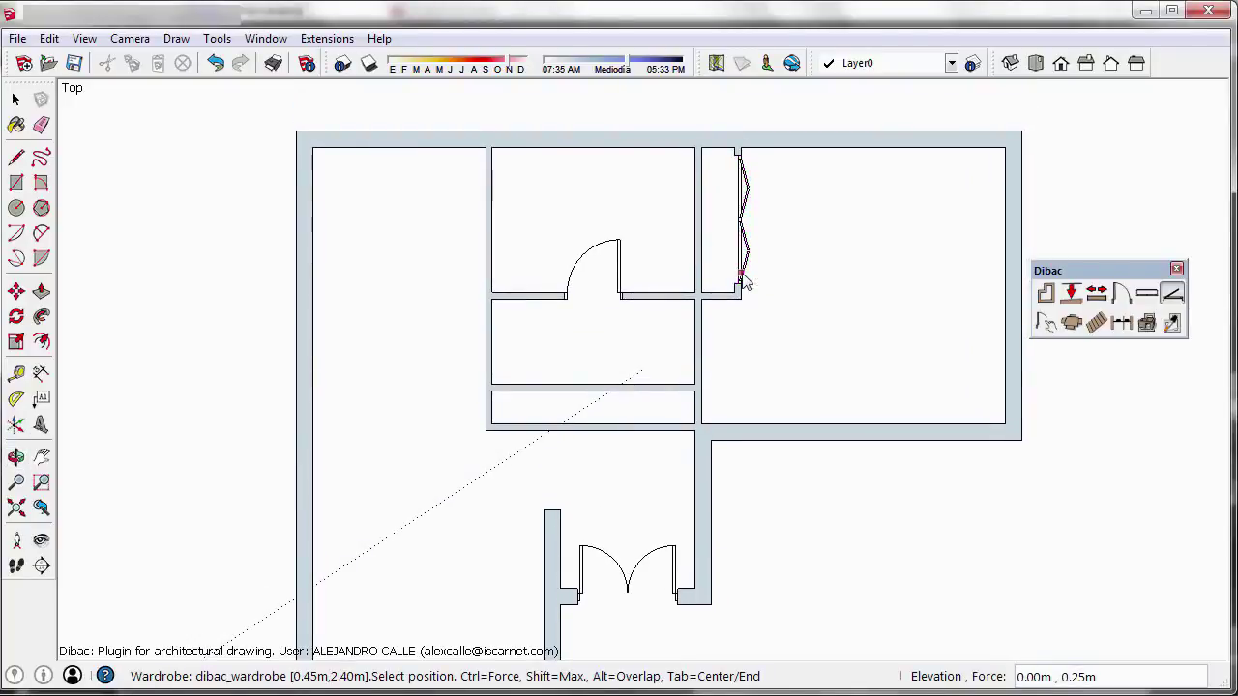
click(654, 390)
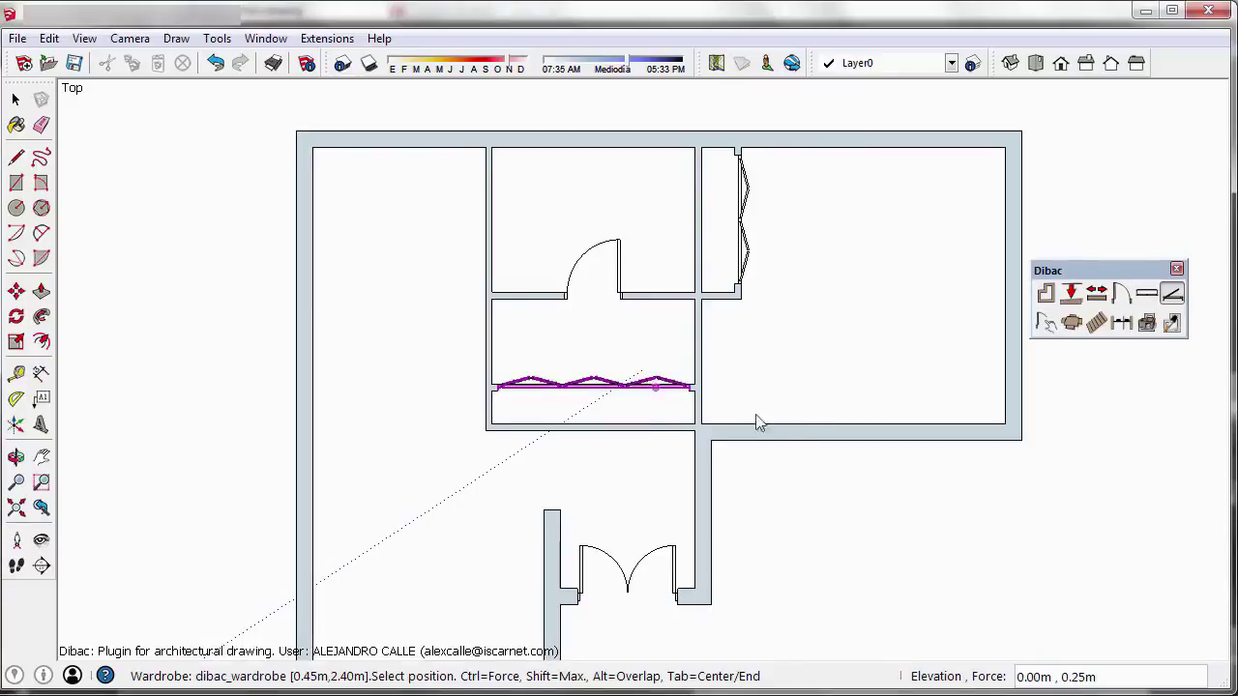
key(space)
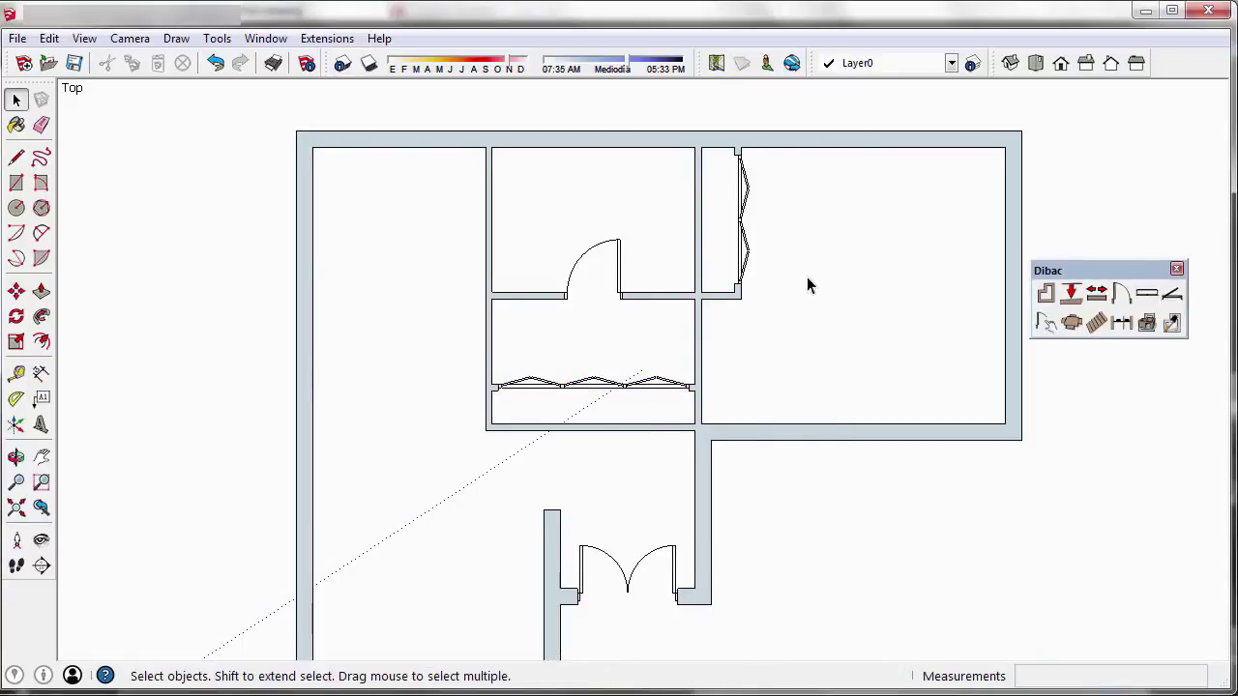
- Select the whole floor plan with its walls, doors and wardrobes, and make it a group
scroll(807, 276, down, 3)
scroll(894, 436, down, 1)
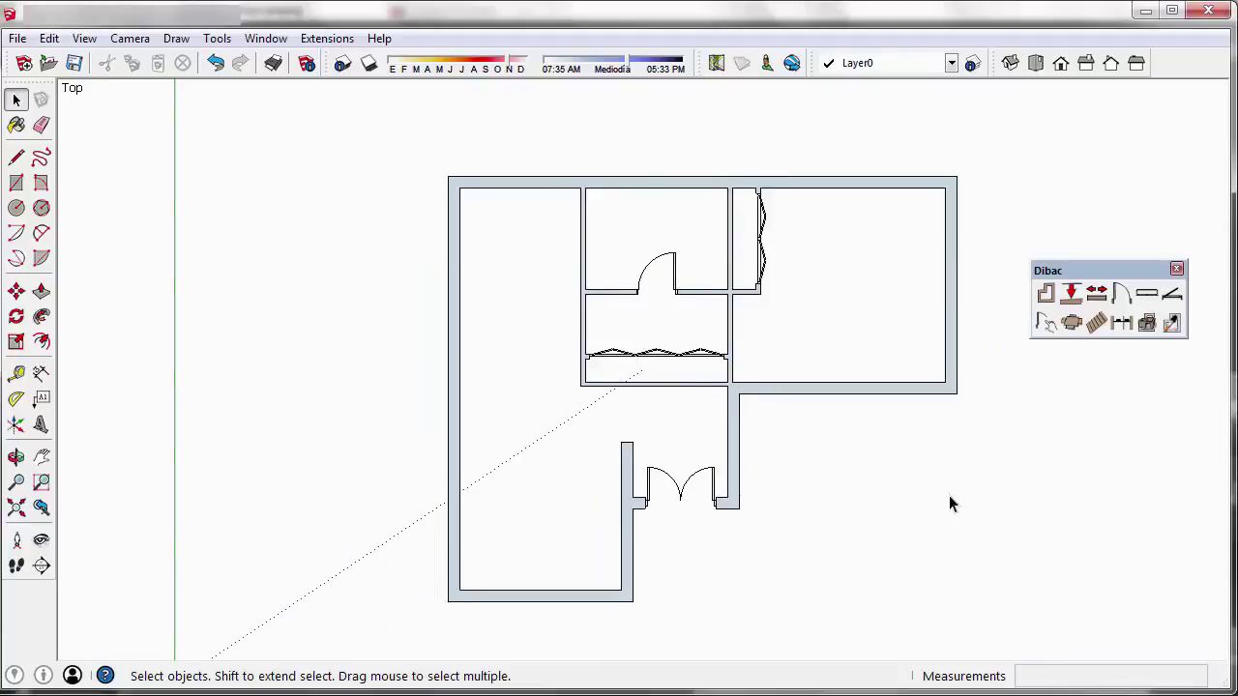
scroll(948, 489, up, 1)
scroll(992, 566, down, 1)
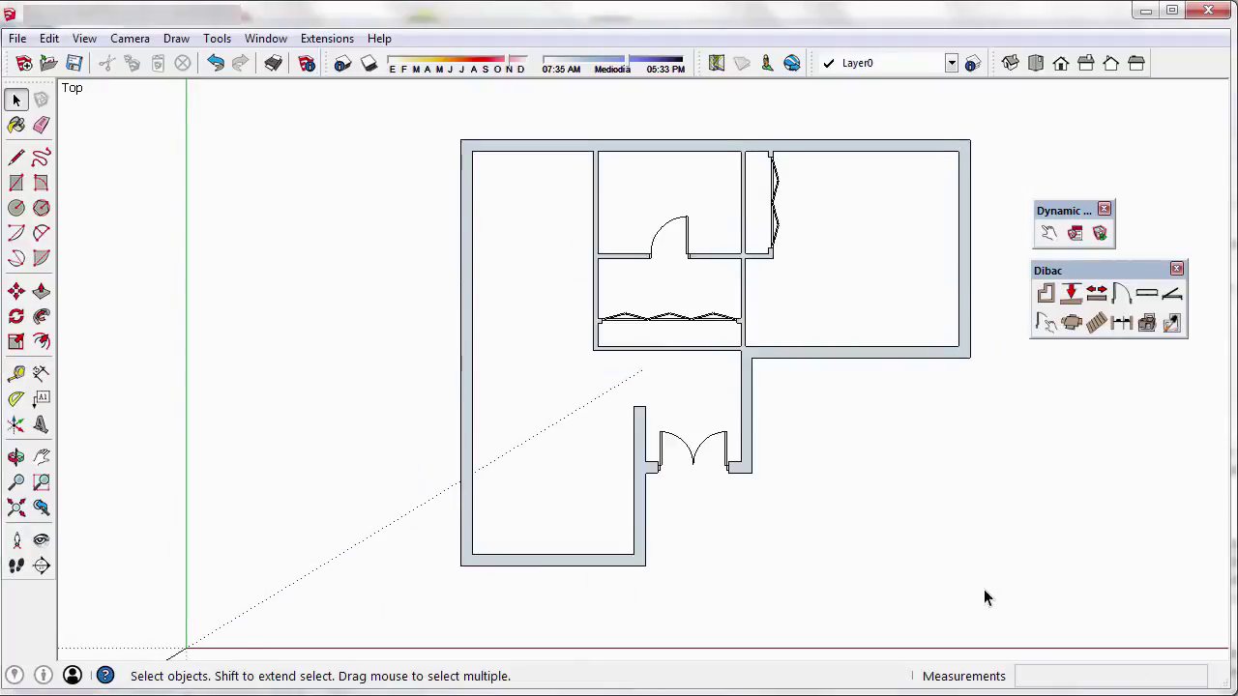
drag(626, 431, 411, 101)
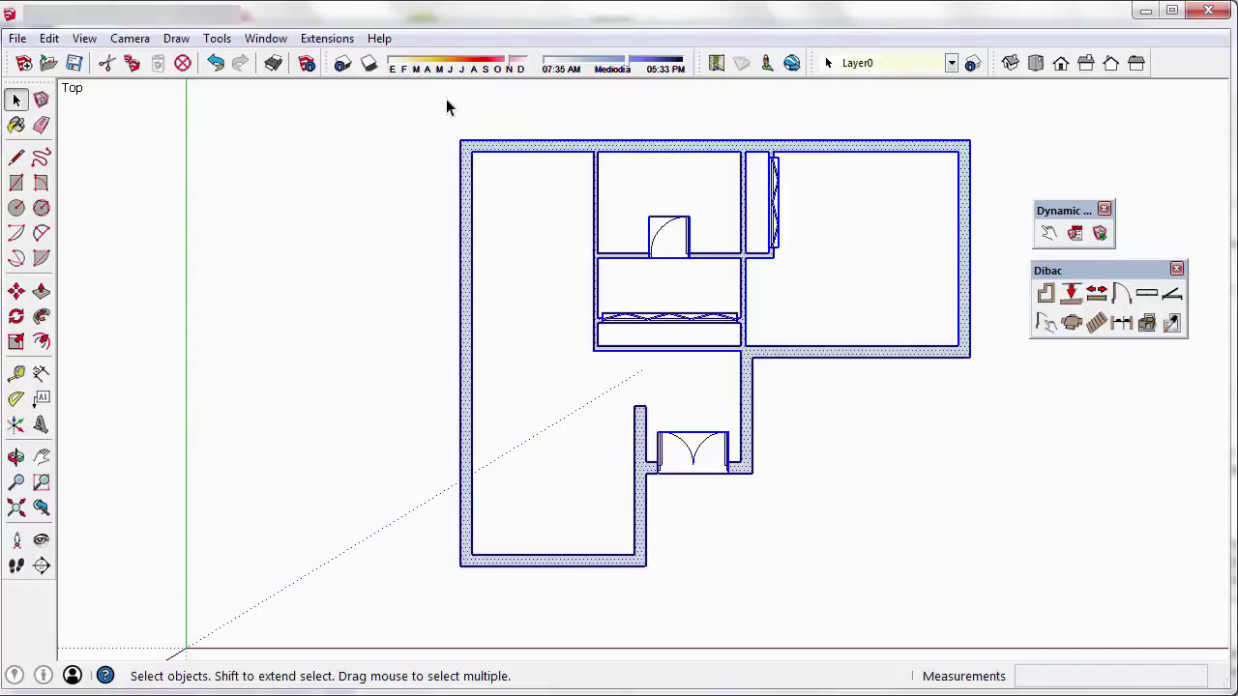
right_click(772, 351)
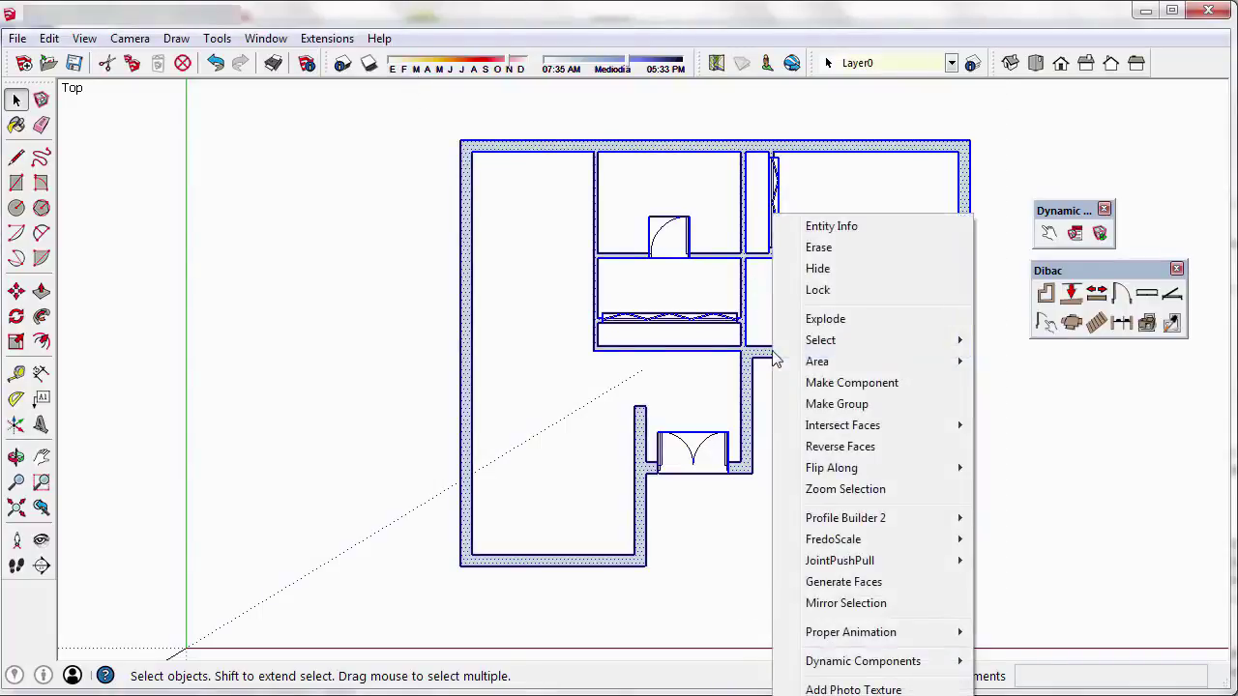
click(837, 405)
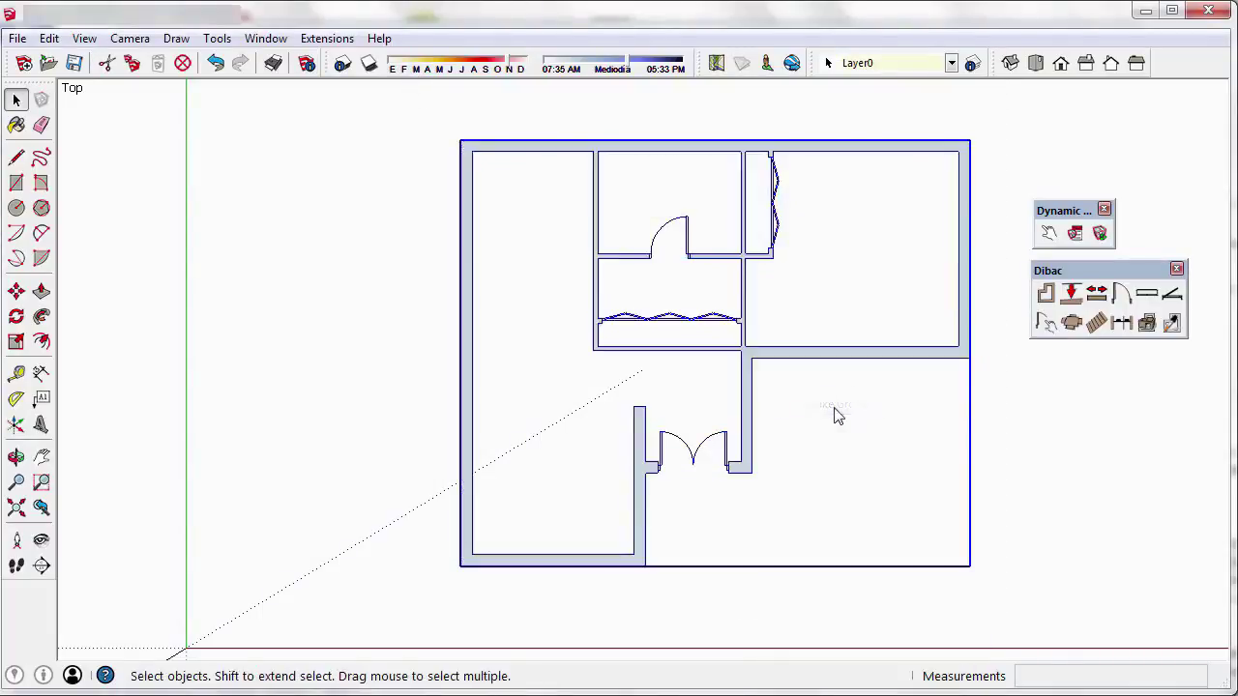
- Convert the grouped floor plan to 3D with the Dibac tool and set the walls' top height to 2.6 m
middle_drag(920, 492, 1009, 477)
scroll(975, 467, up, 1)
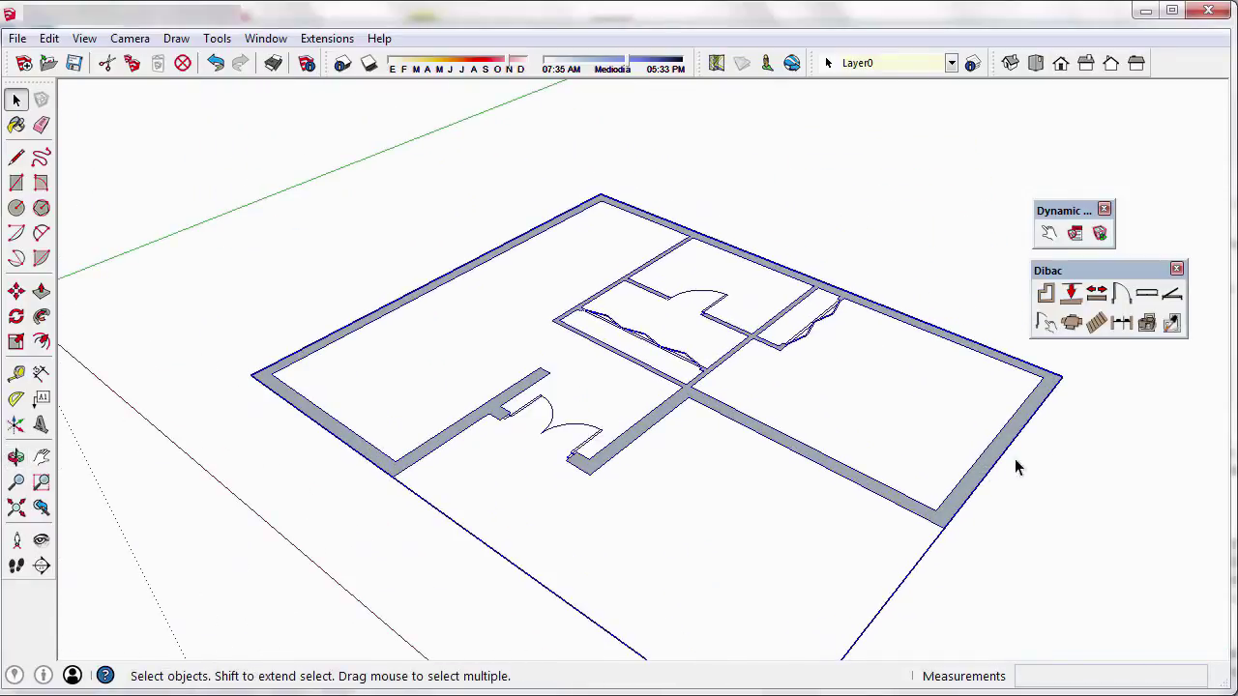
click(1147, 326)
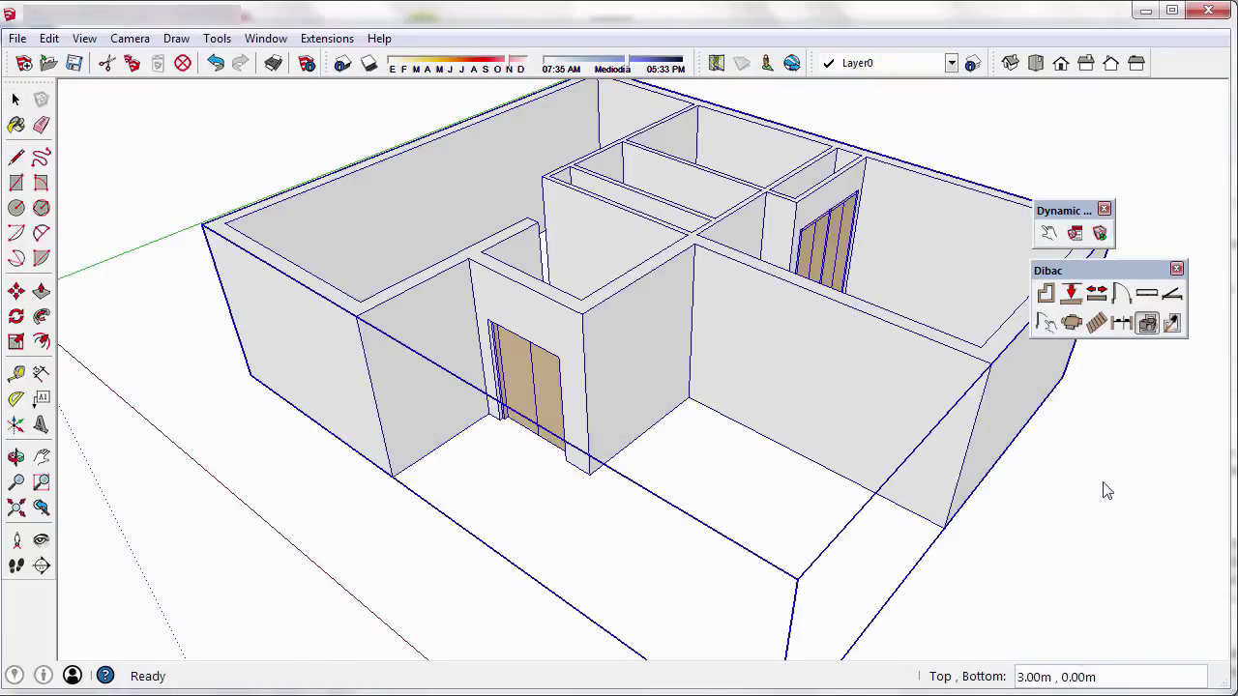
text(2.6)
key(Return)
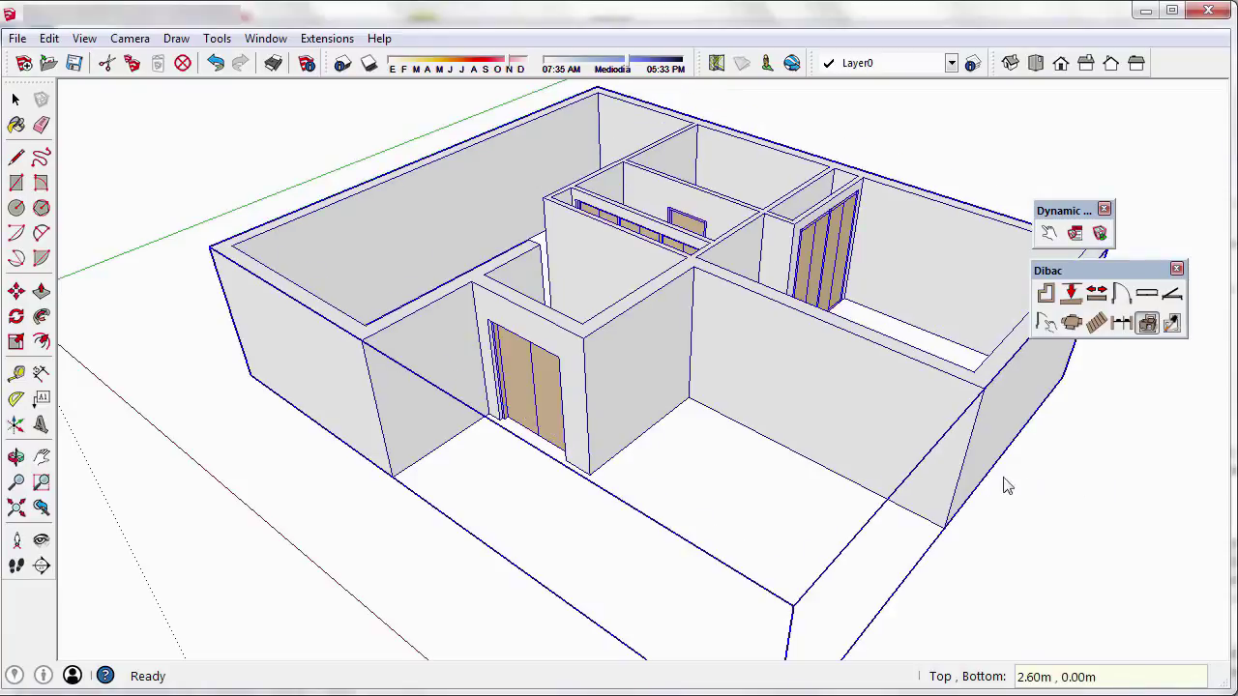
key(space)
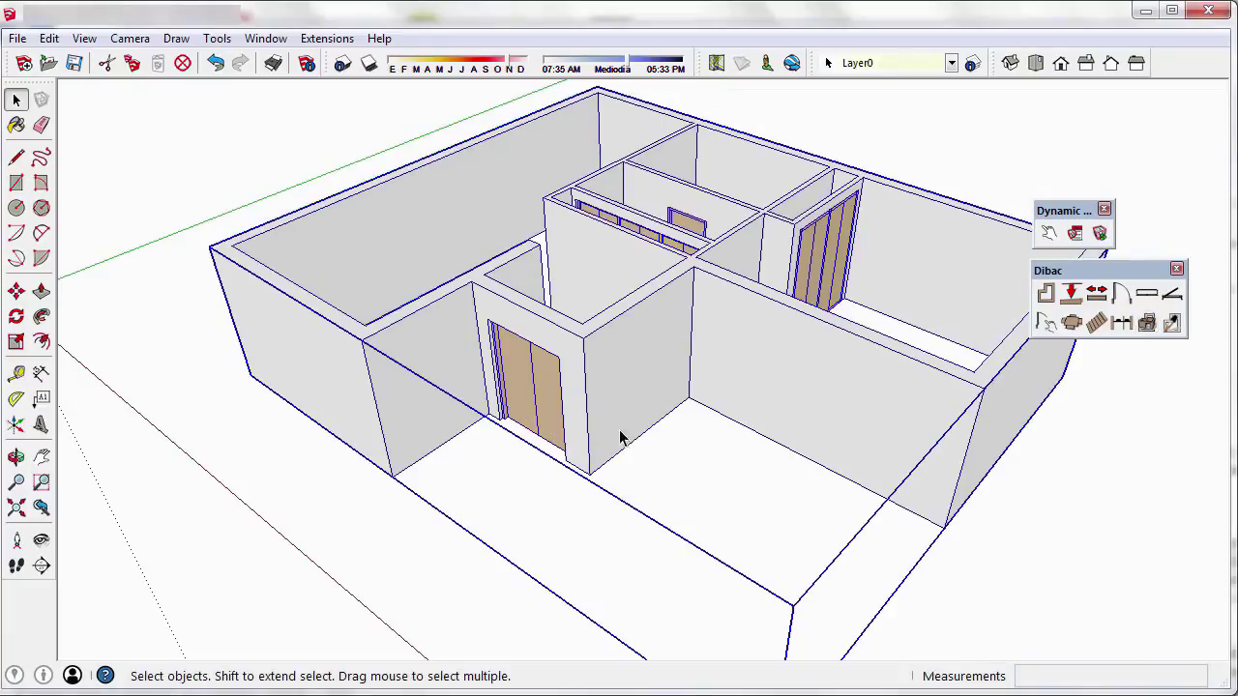
- Open the 3D floor plan group for editing at the entrance double door
right_click(582, 389)
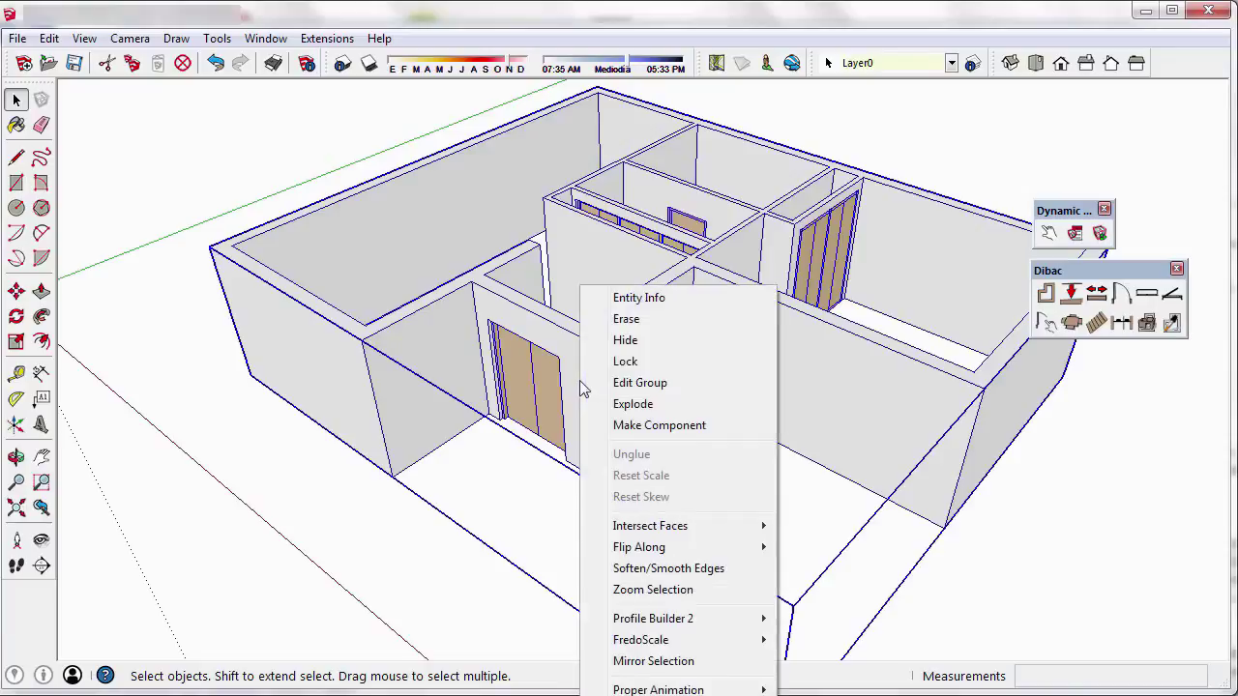
click(641, 384)
middle_drag(587, 423, 610, 440)
scroll(609, 440, up, 3)
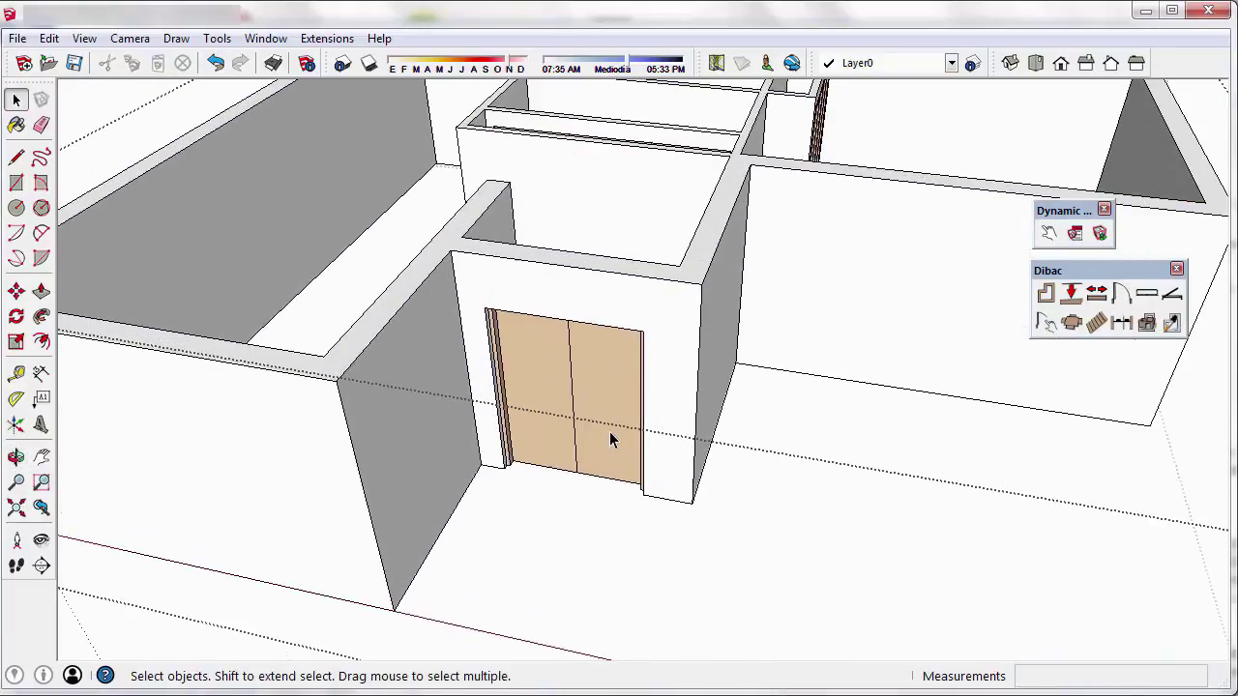
scroll(609, 431, up, 2)
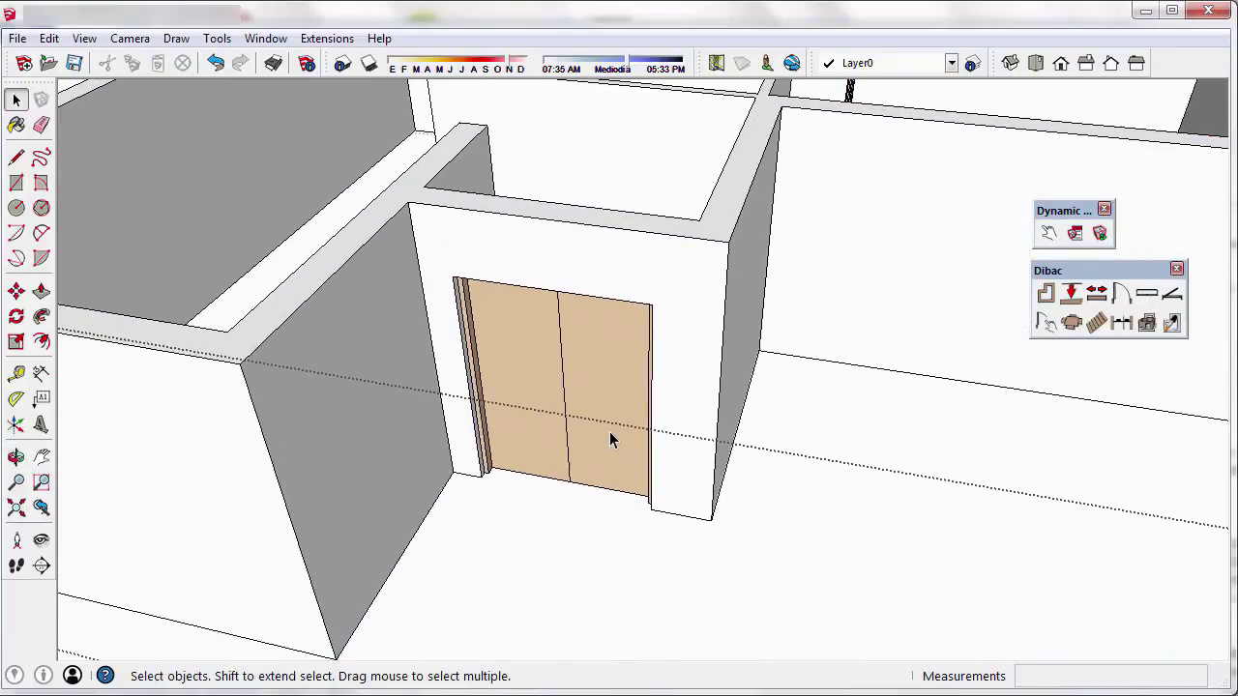
- Use the dynamic component Interact tool to open both entrance door leaves and close the left one, and exit the group
click(1049, 234)
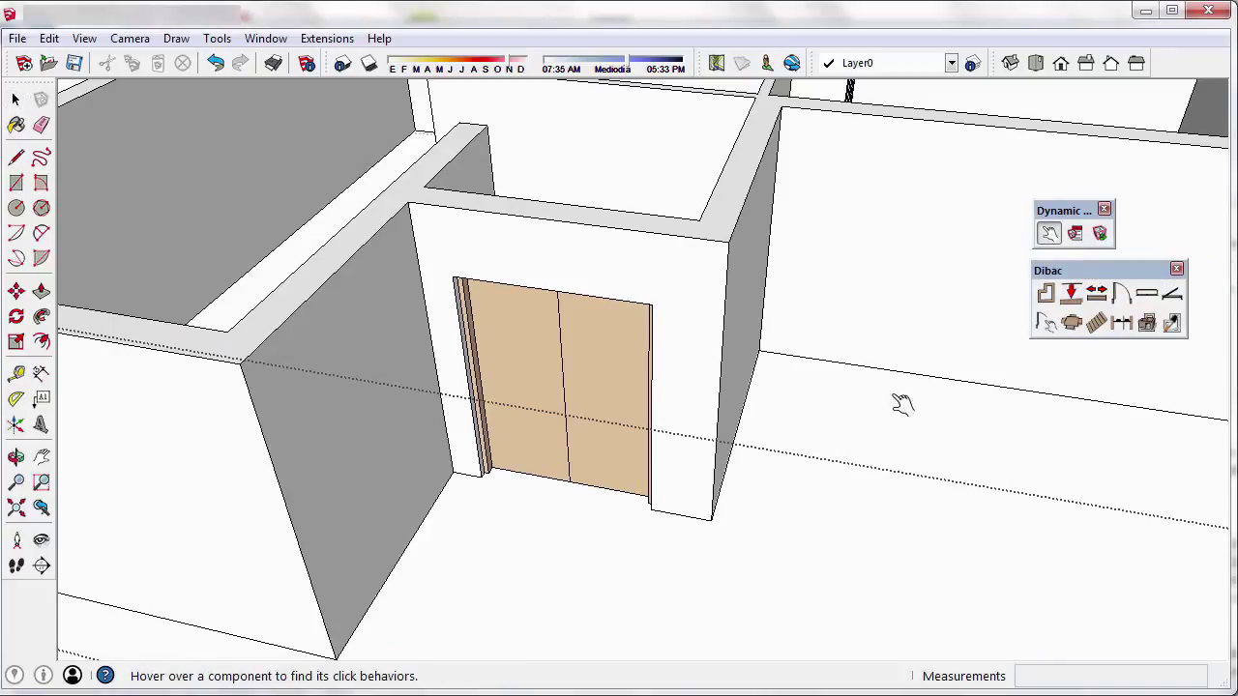
click(550, 386)
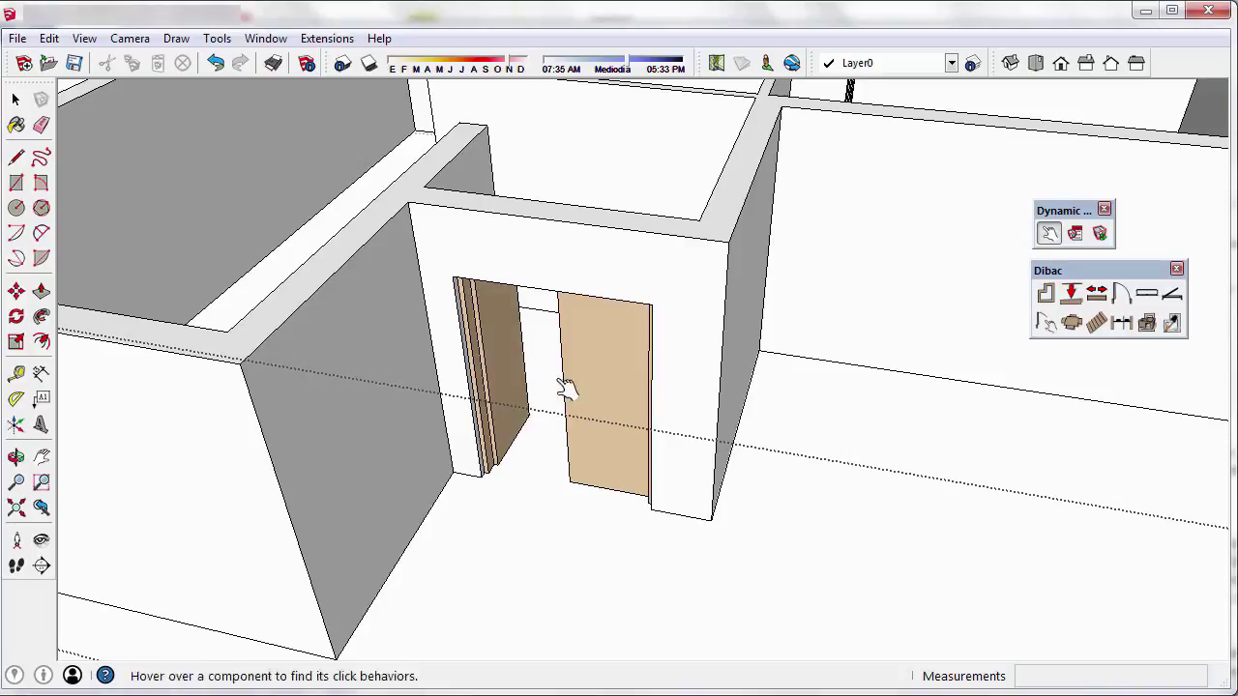
click(619, 387)
middle_drag(644, 381, 625, 389)
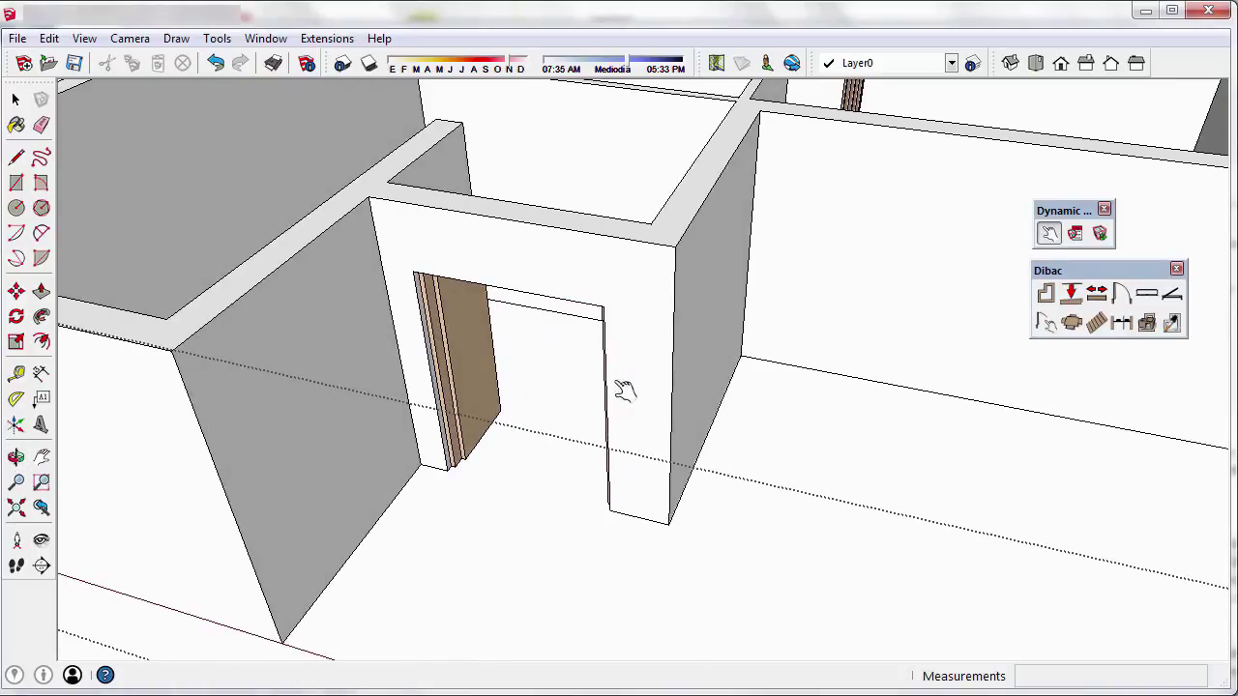
click(480, 358)
middle_drag(545, 392, 610, 373)
scroll(538, 400, down, 3)
scroll(530, 416, down, 3)
scroll(612, 372, up, 3)
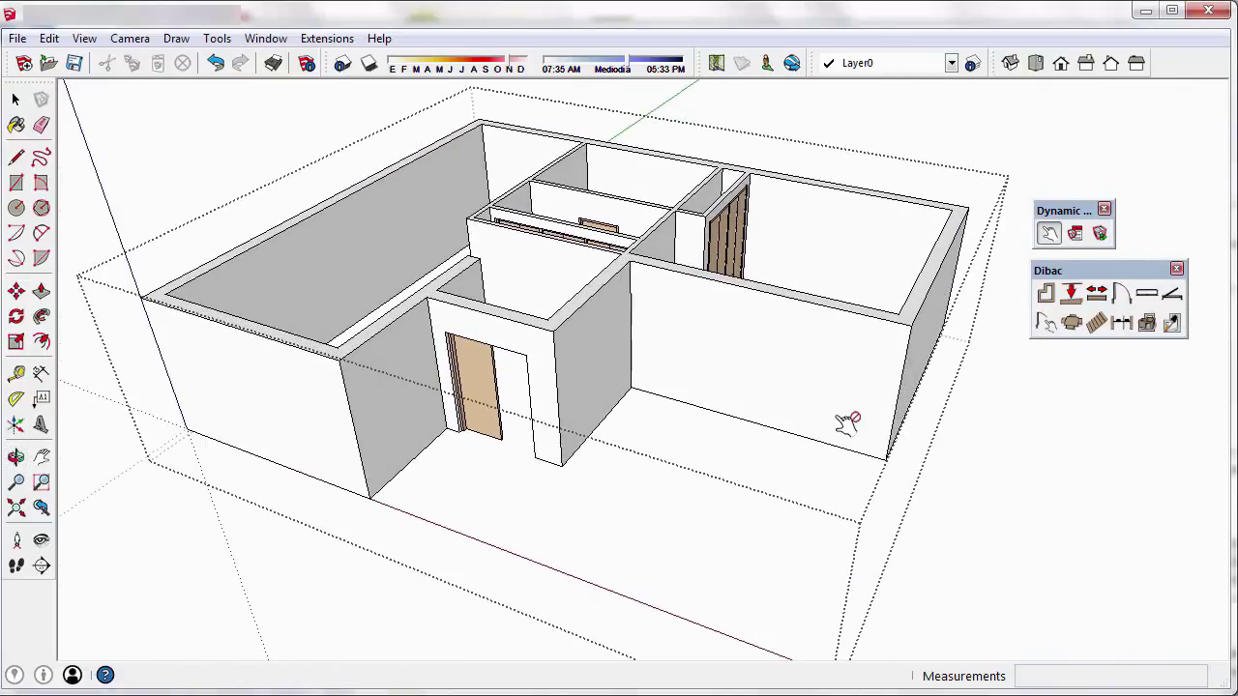
key(space)
click(964, 456)
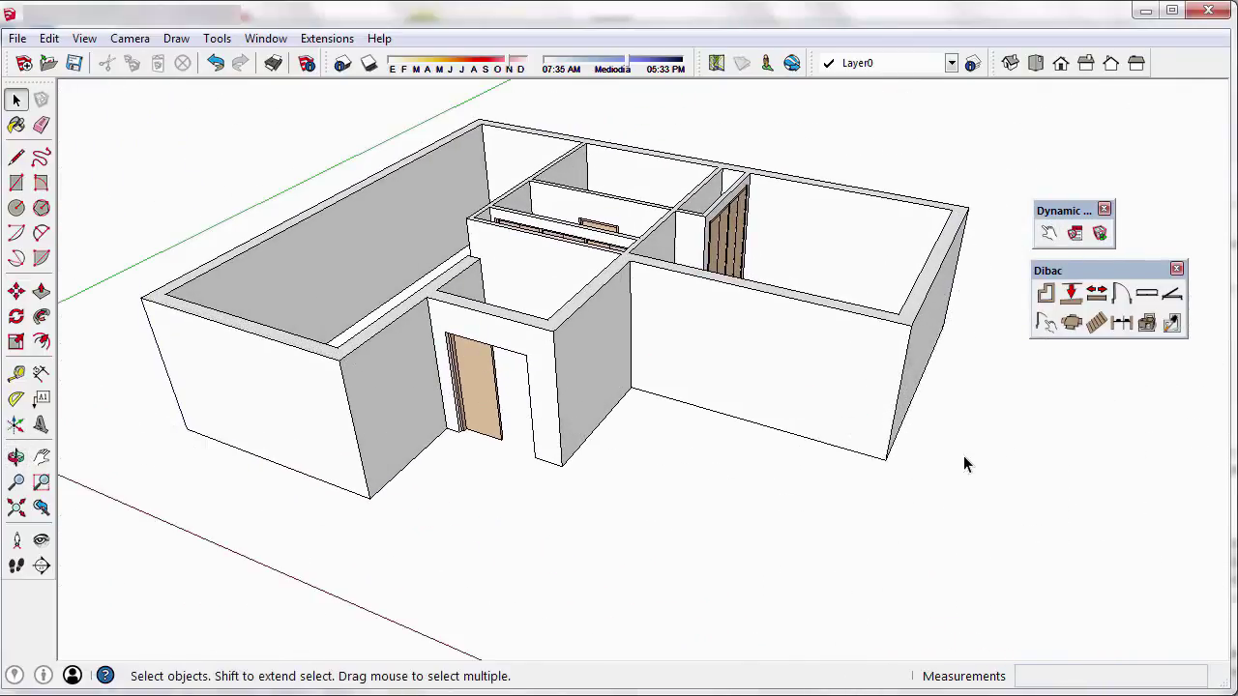
- Convert the 3D floor plan group back to its 2D plan with Dibac
click(884, 393)
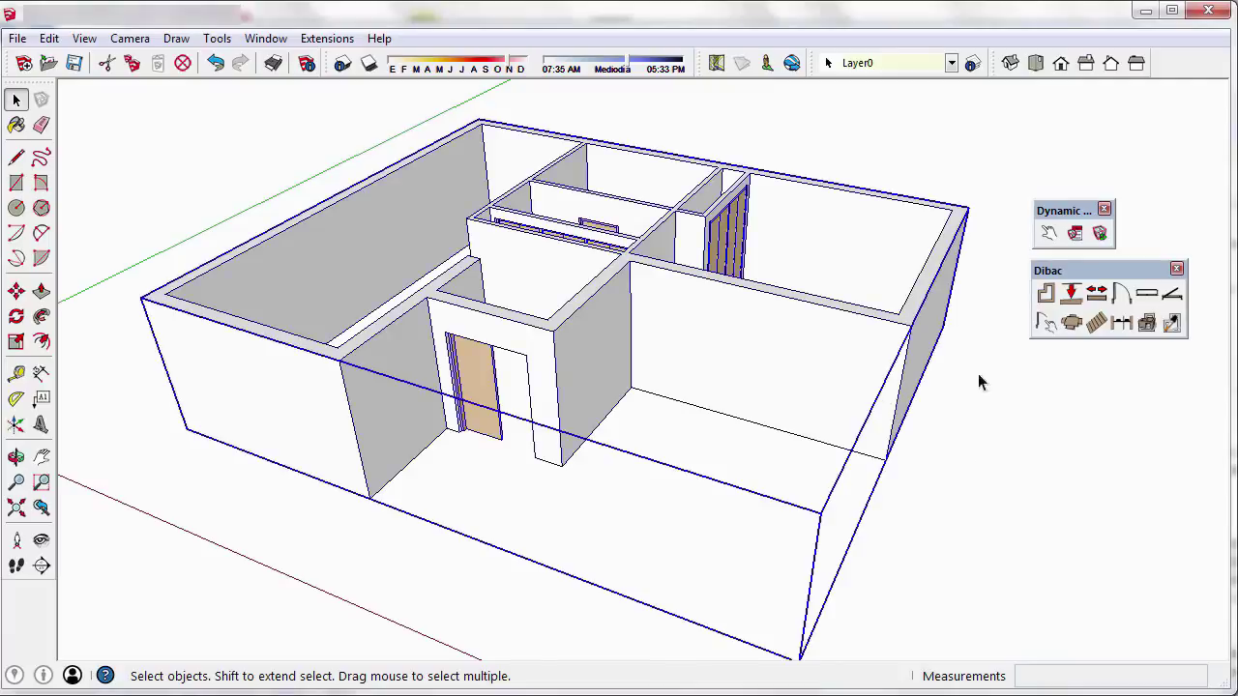
click(1147, 326)
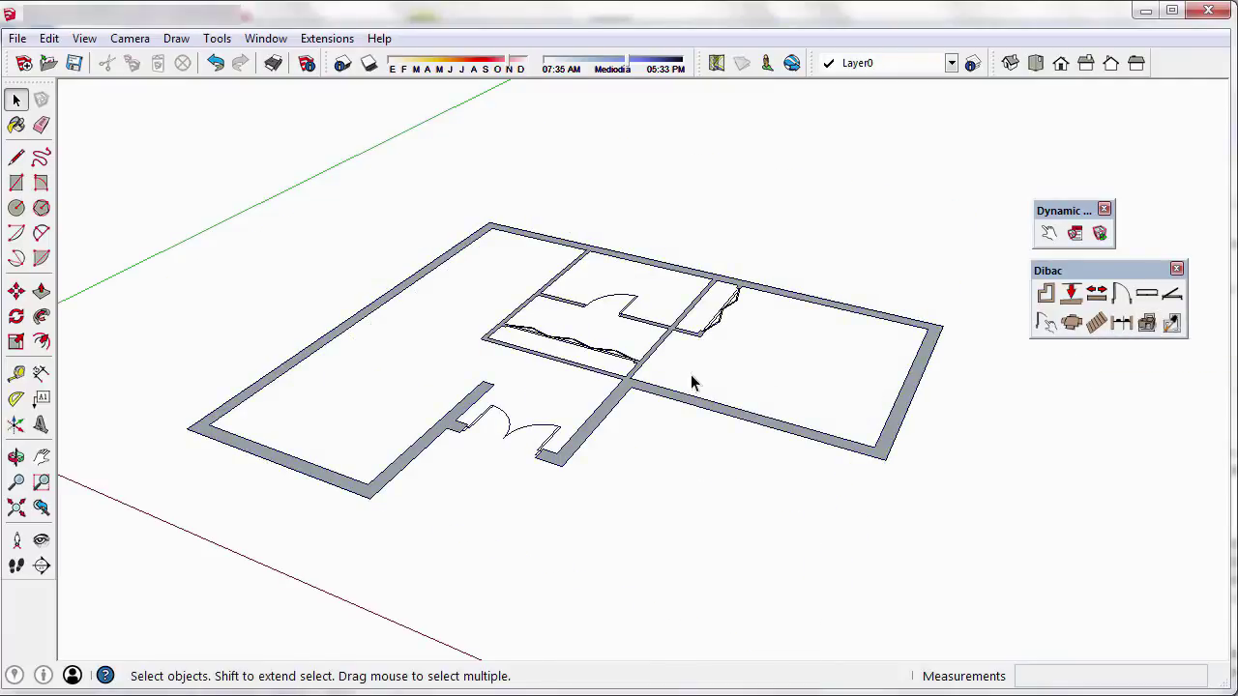
mouse_move(690, 375)
middle_down()
mouse_move(695, 406)
mouse_move(657, 428)
middle_up()
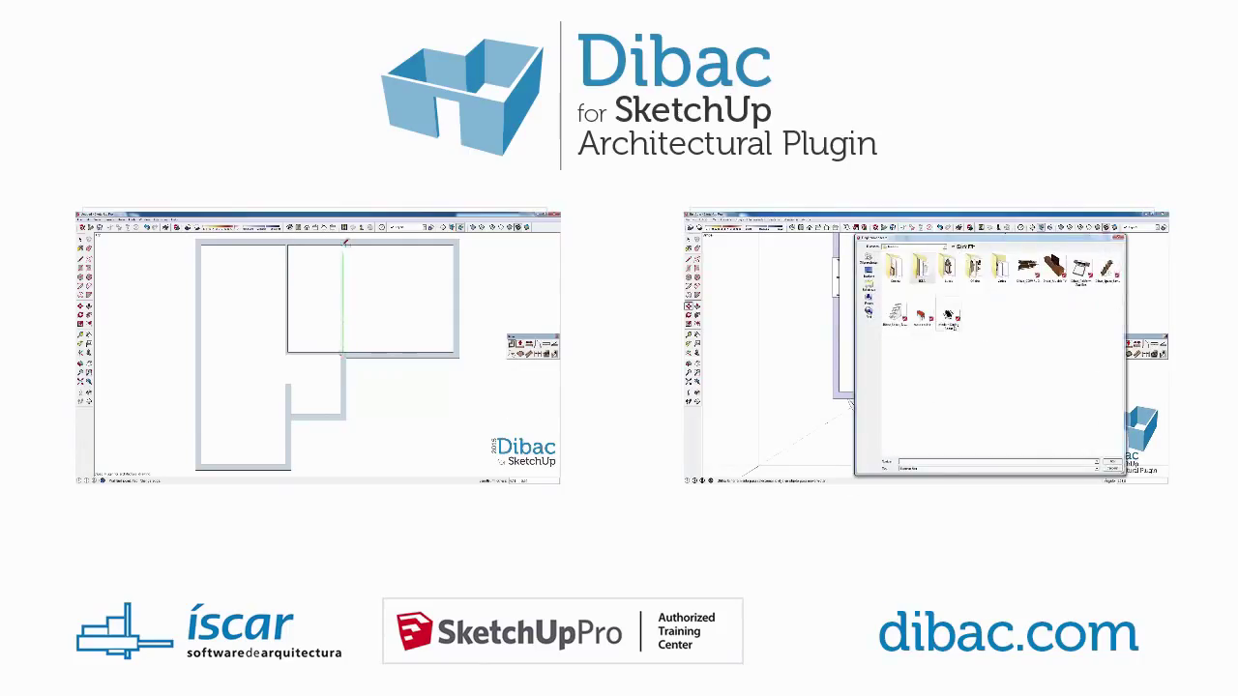